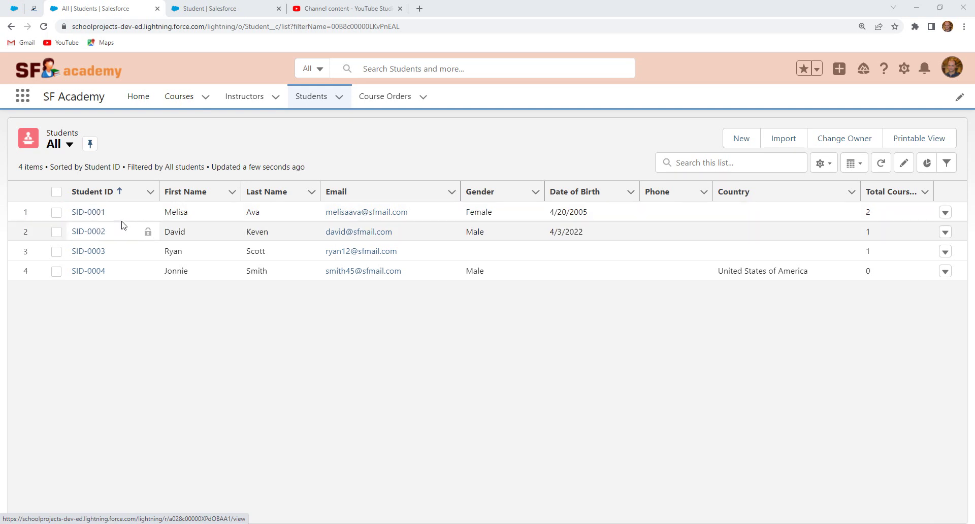
# Open the first student record and review its detail fields, related course orders and record header
pyautogui.click(92, 213)
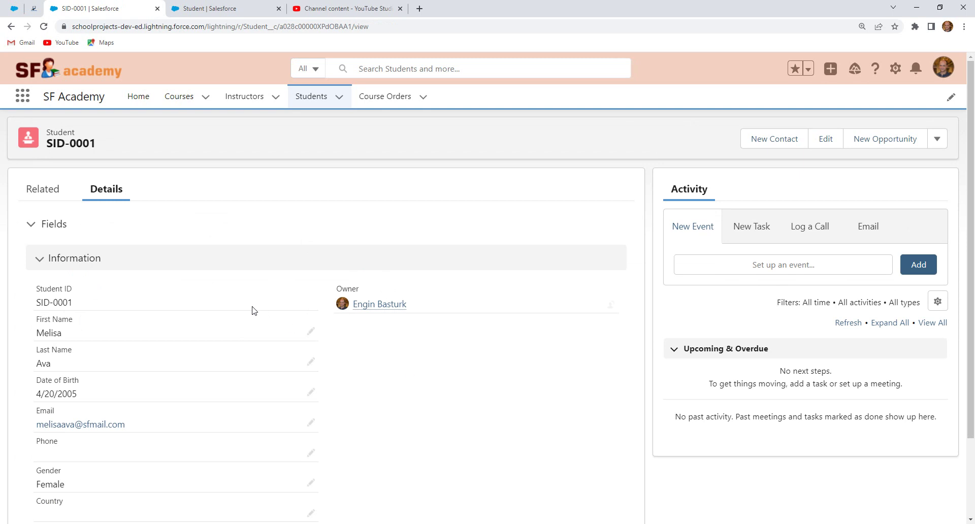
pyautogui.scroll(-2, 254, 311)
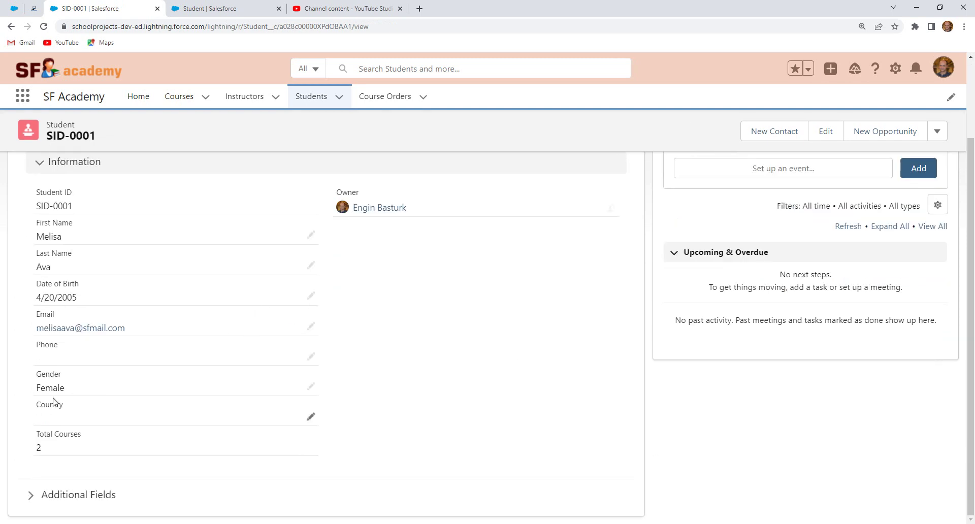
pyautogui.scroll(2, 254, 355)
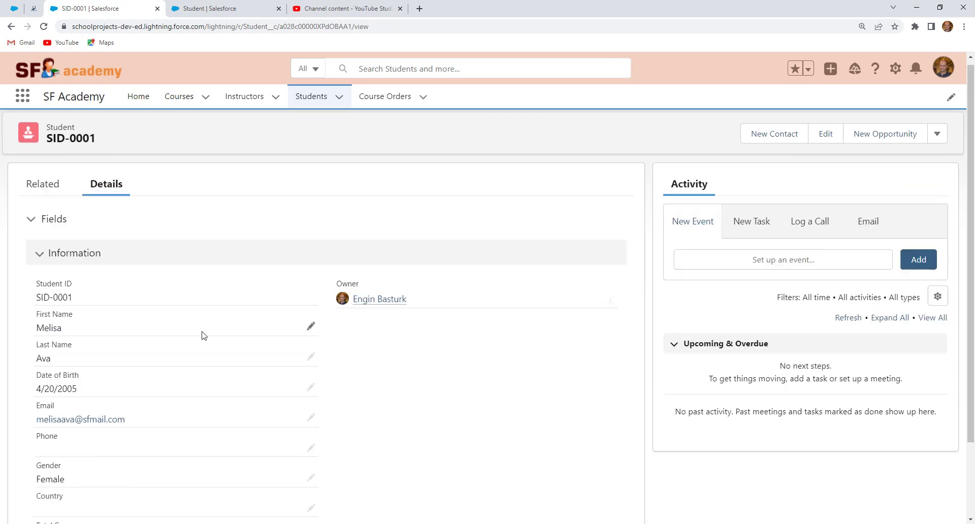
pyautogui.click(43, 192)
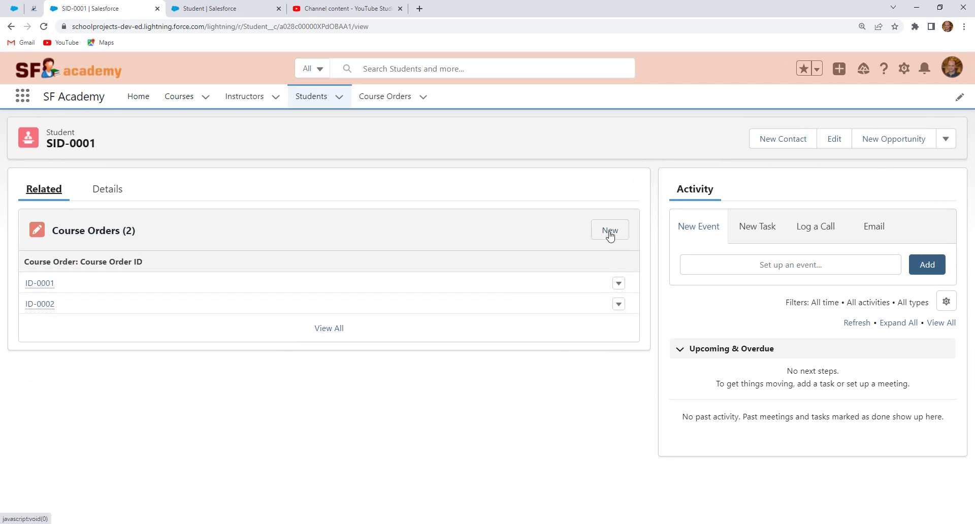
pyautogui.moveTo(39, 292)
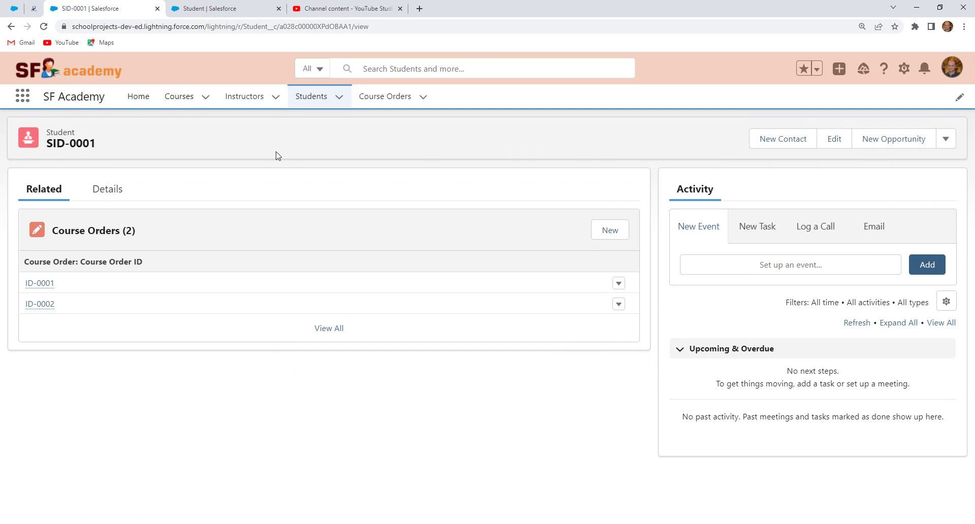
pyautogui.moveTo(48, 142); pyautogui.dragTo(80, 143)
# Switch to the Service app and open the first account to examine the fields highlighted in its record header
pyautogui.click(22, 95)
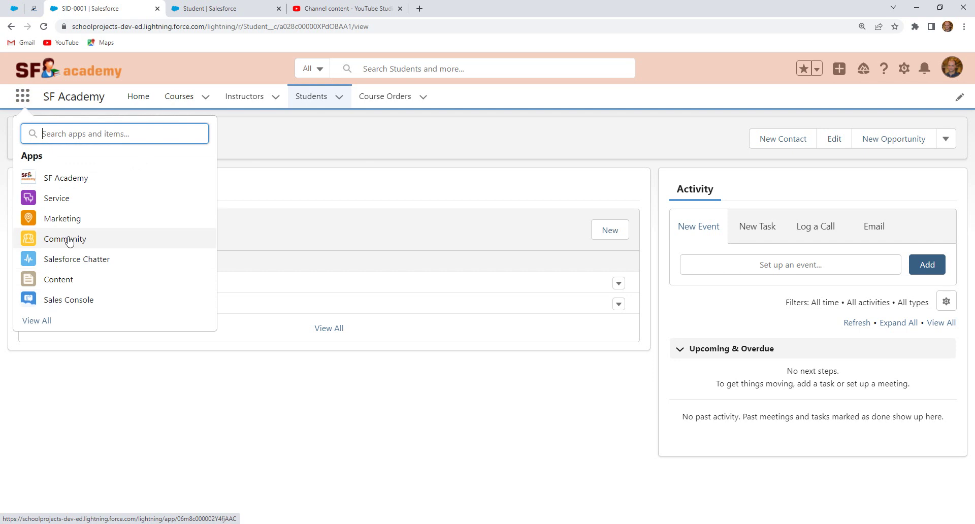
pyautogui.click(63, 200)
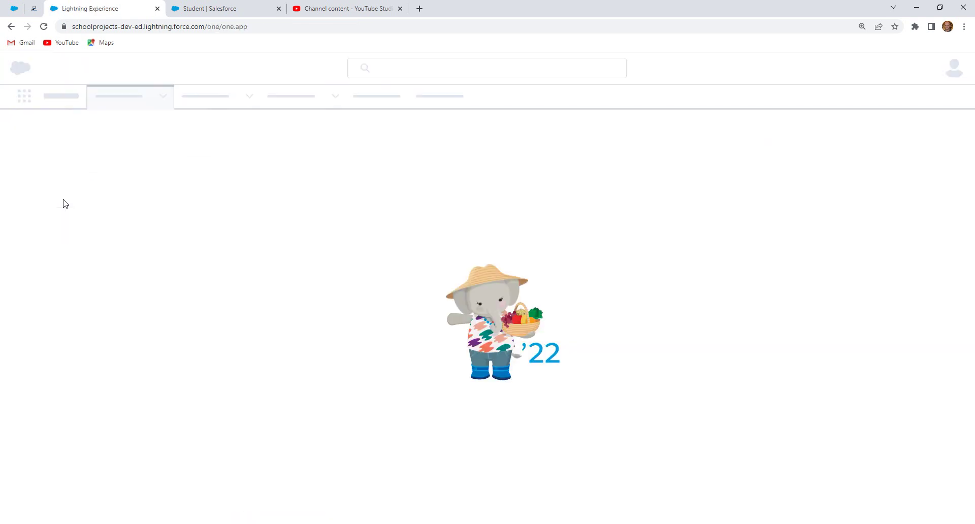
pyautogui.click(200, 100)
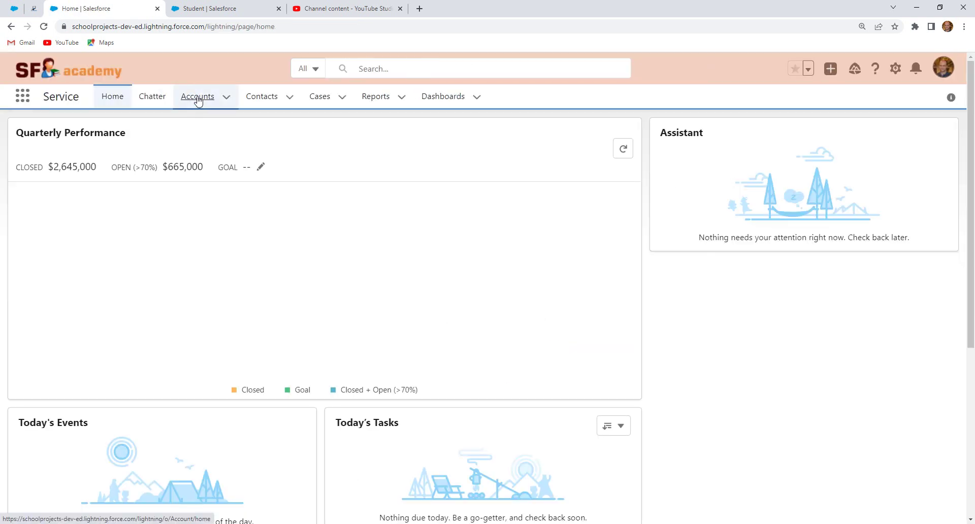
pyautogui.click(108, 212)
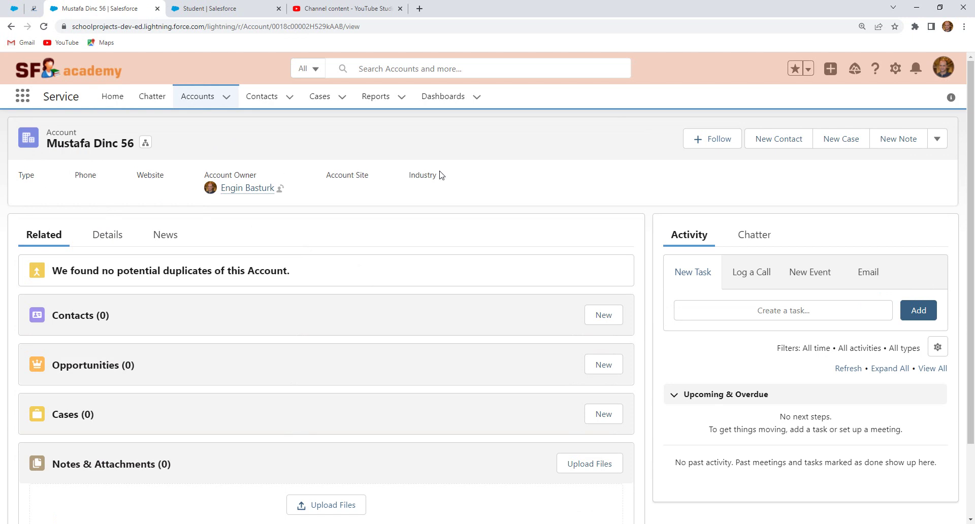
pyautogui.moveTo(440, 177); pyautogui.dragTo(21, 177)
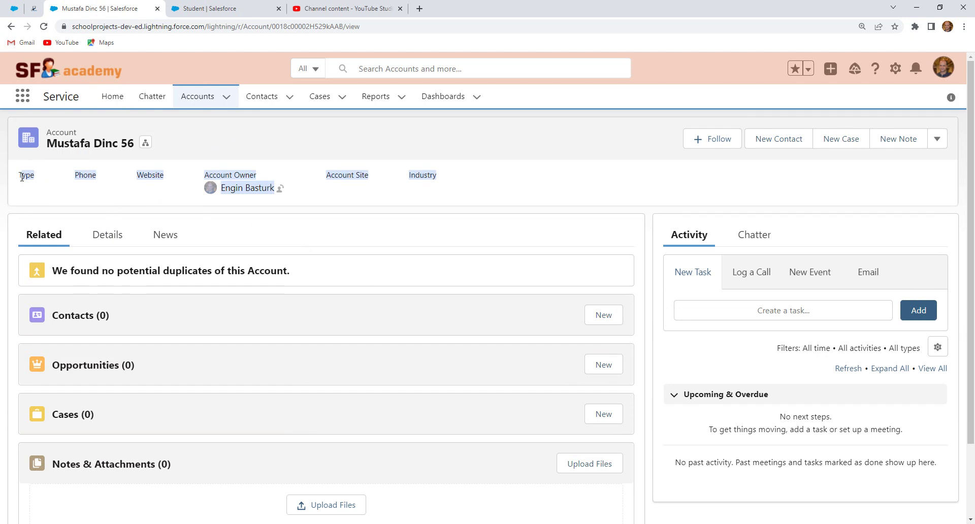
# Return to the SF Academy app and open the first instructor's record to check its header
pyautogui.click(22, 95)
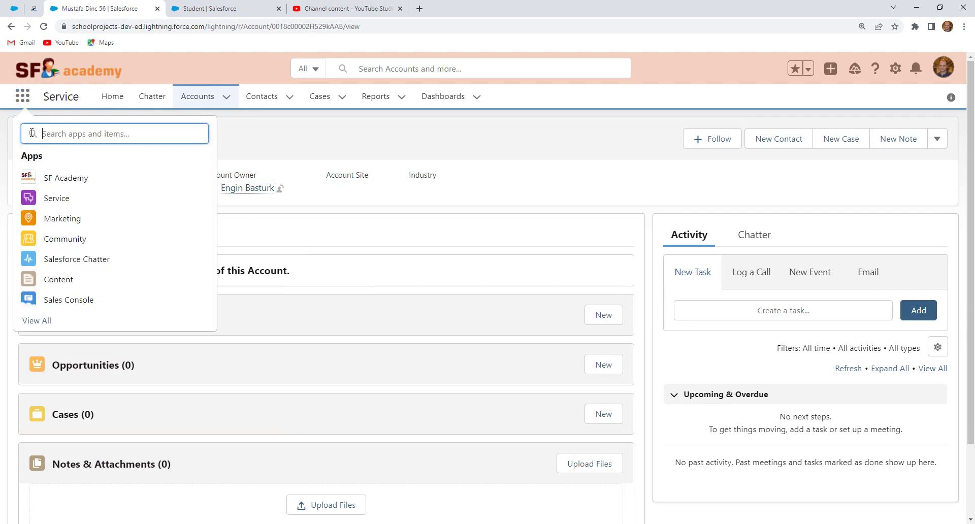
pyautogui.click(58, 179)
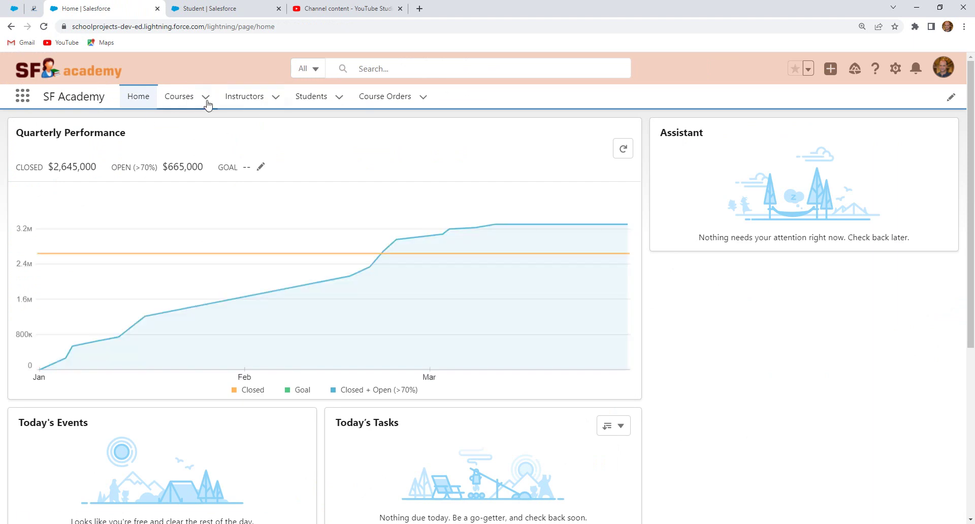
pyautogui.click(241, 96)
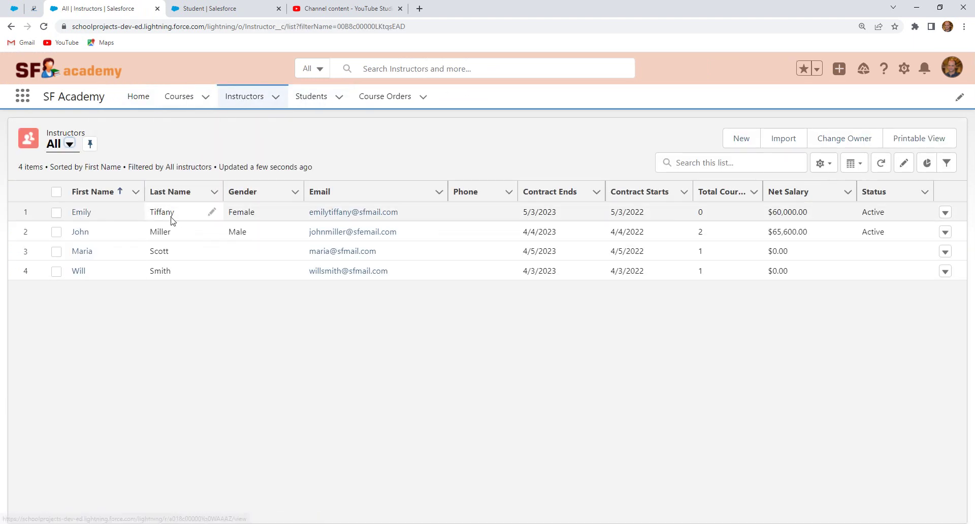
pyautogui.click(83, 213)
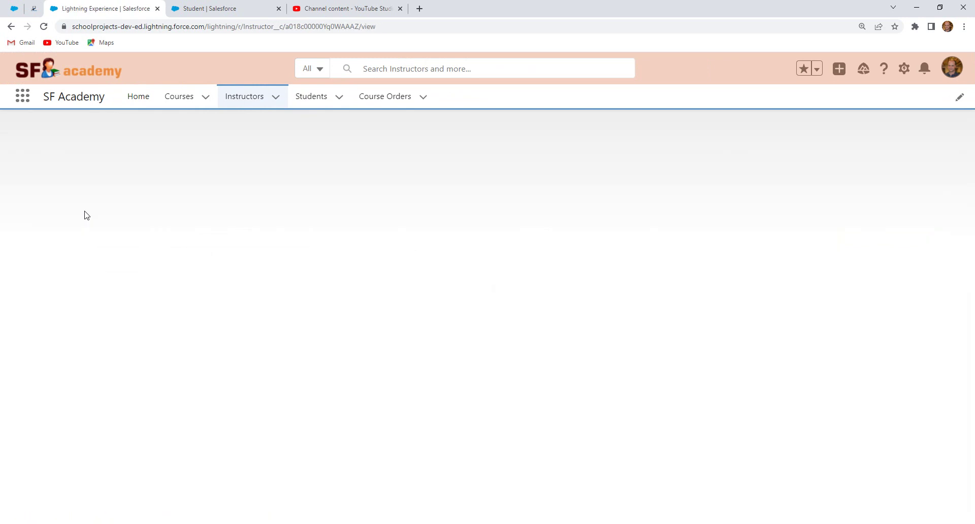
pyautogui.moveTo(80, 147); pyautogui.dragTo(48, 145)
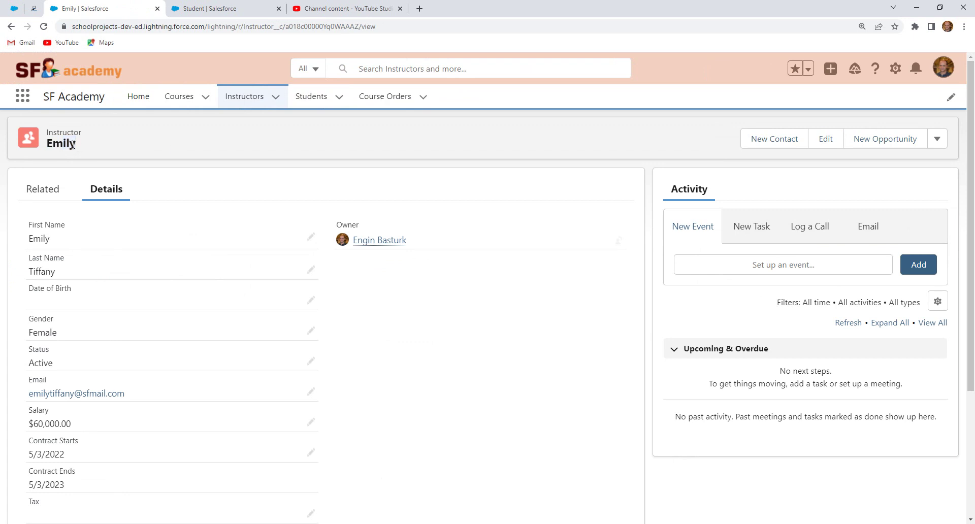
# Open the Instructor object's setup from the instructor record and show its compact layouts
pyautogui.click(896, 69)
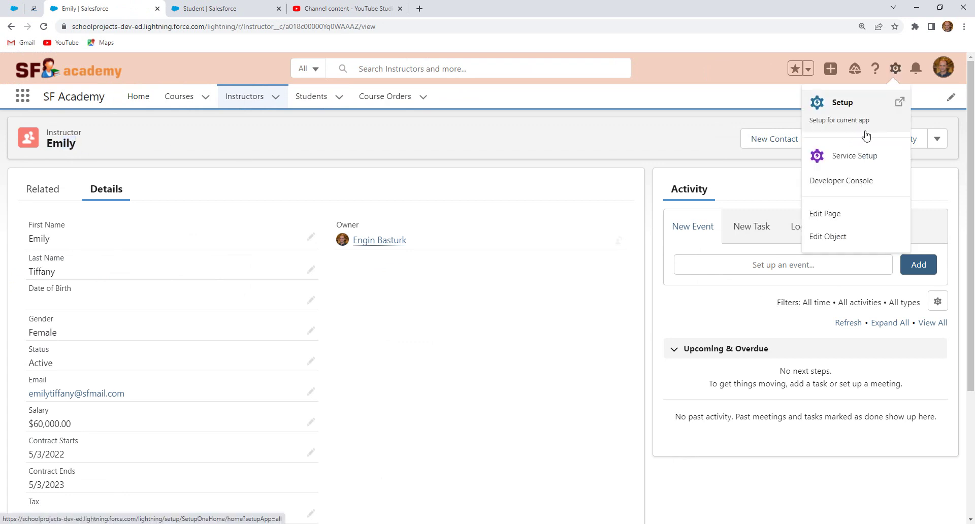
pyautogui.click(821, 235)
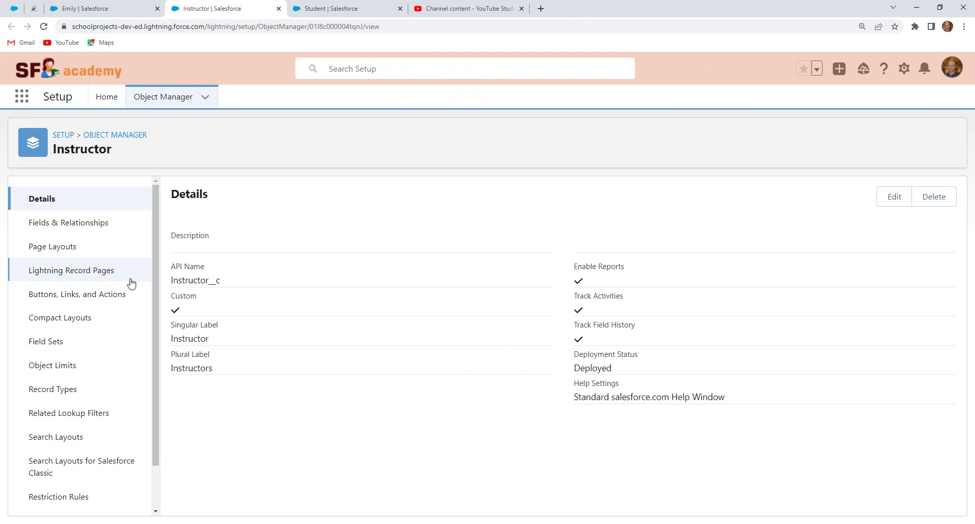
pyautogui.click(112, 8)
pyautogui.click(224, 8)
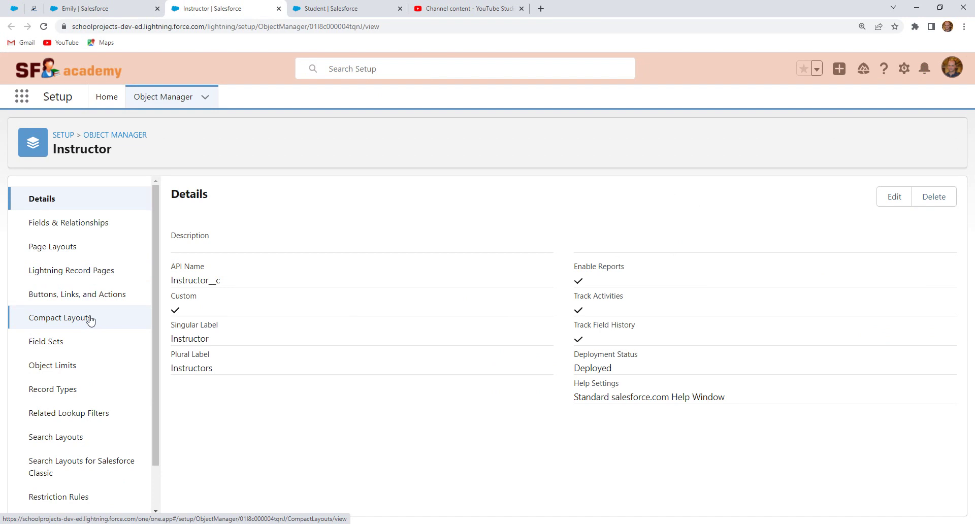
pyautogui.click(101, 8)
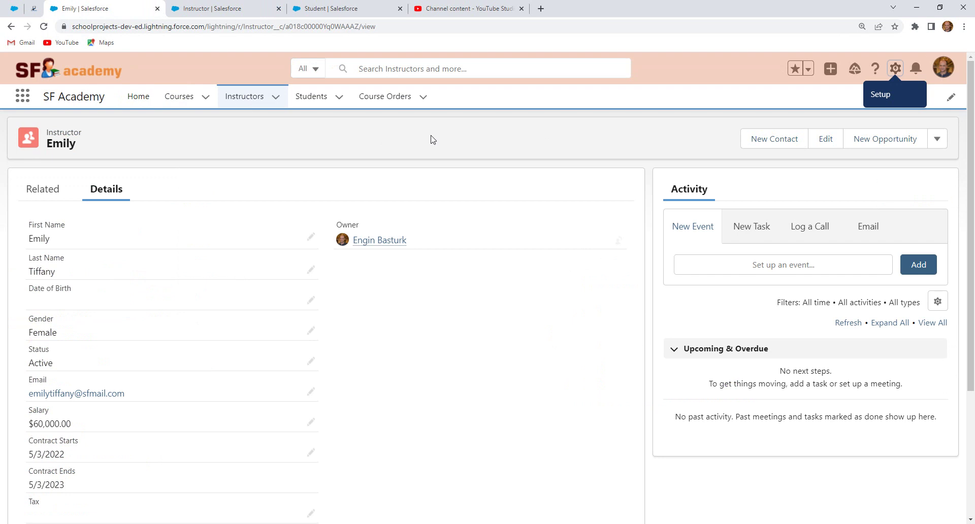
pyautogui.click(205, 7)
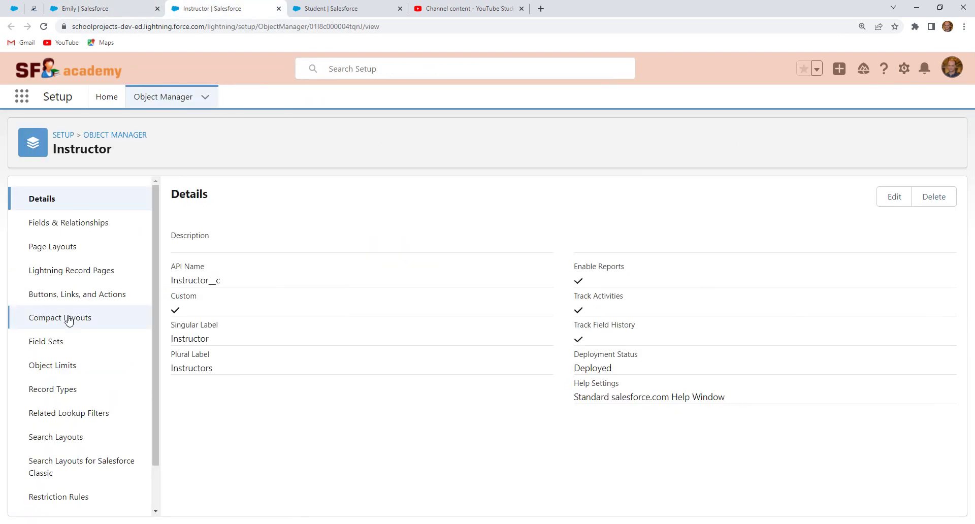
pyautogui.click(69, 320)
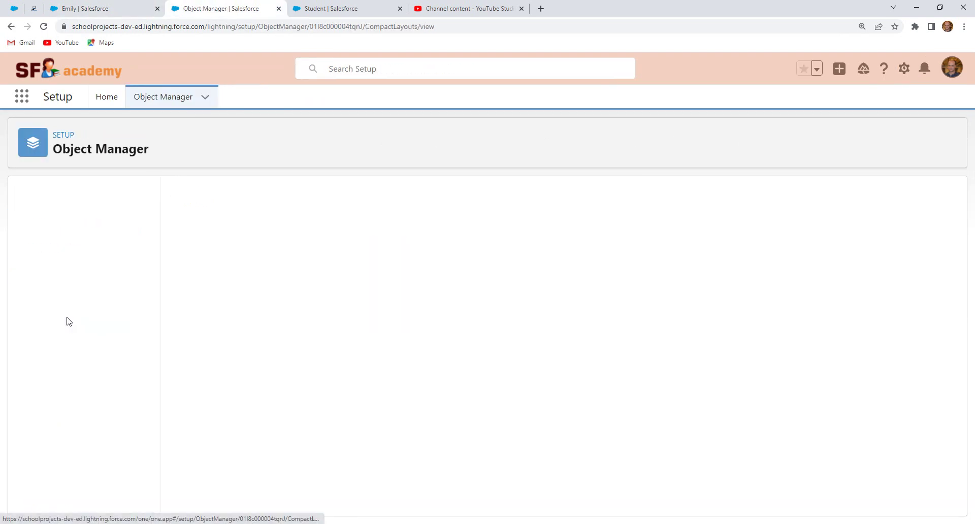
pyautogui.moveTo(112, 150); pyautogui.dragTo(57, 151)
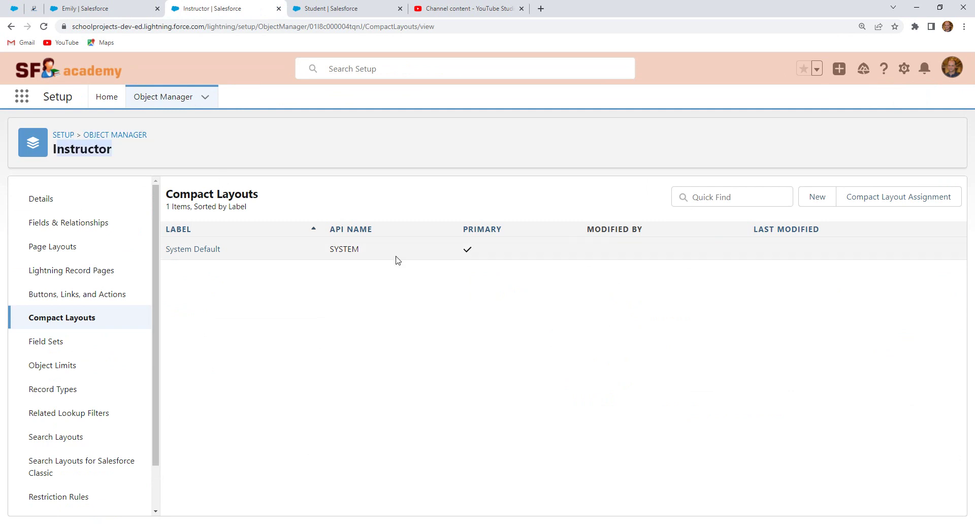
# Start a new compact layout for the Instructor object and label it "New Compact Layout"
pyautogui.click(816, 198)
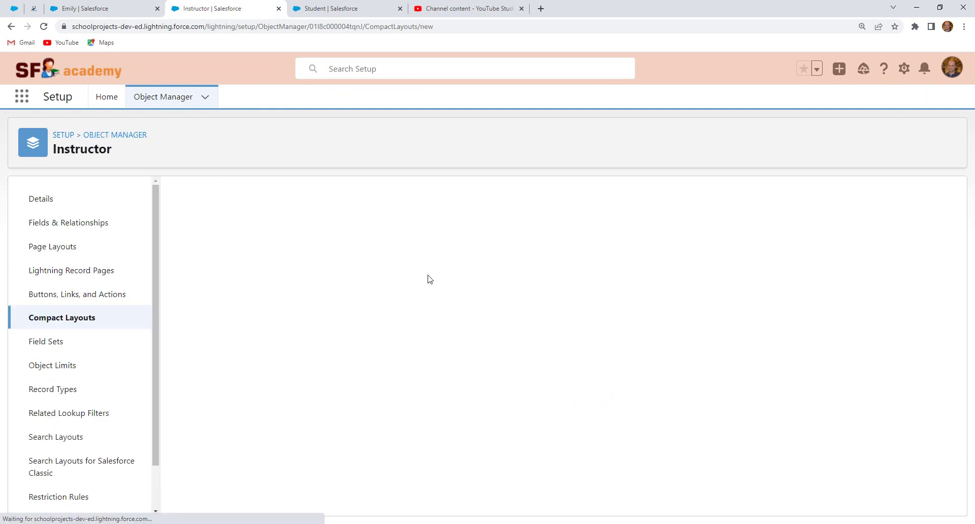
pyautogui.scroll(-1, 386, 311)
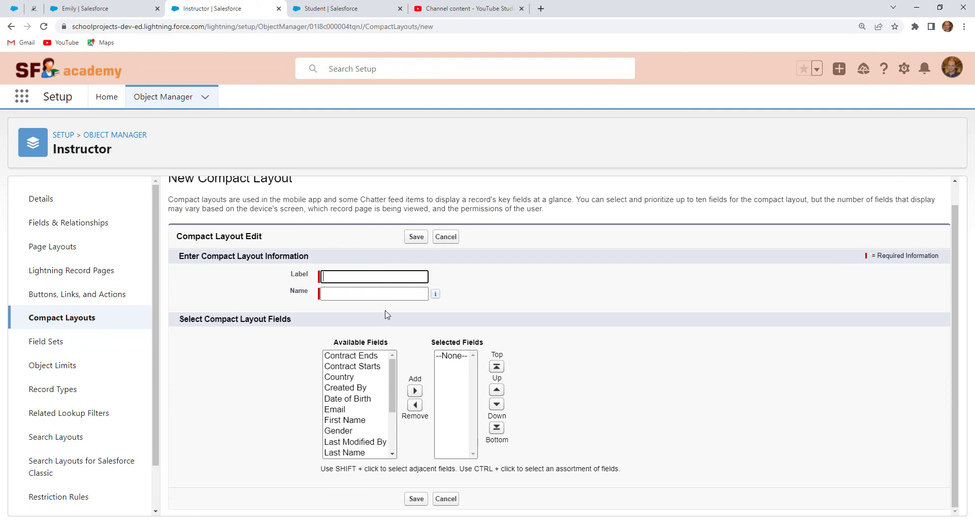
pyautogui.write('New ')
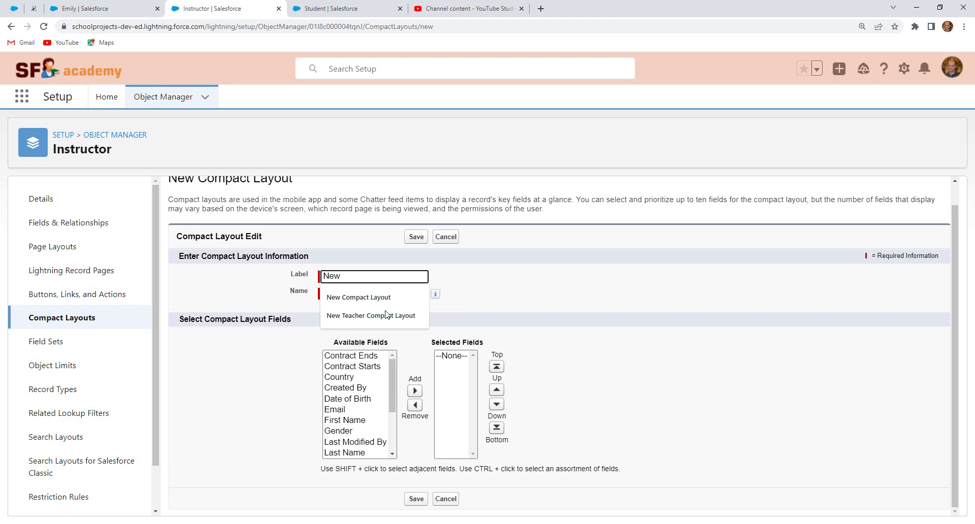
pyautogui.write('Compac')
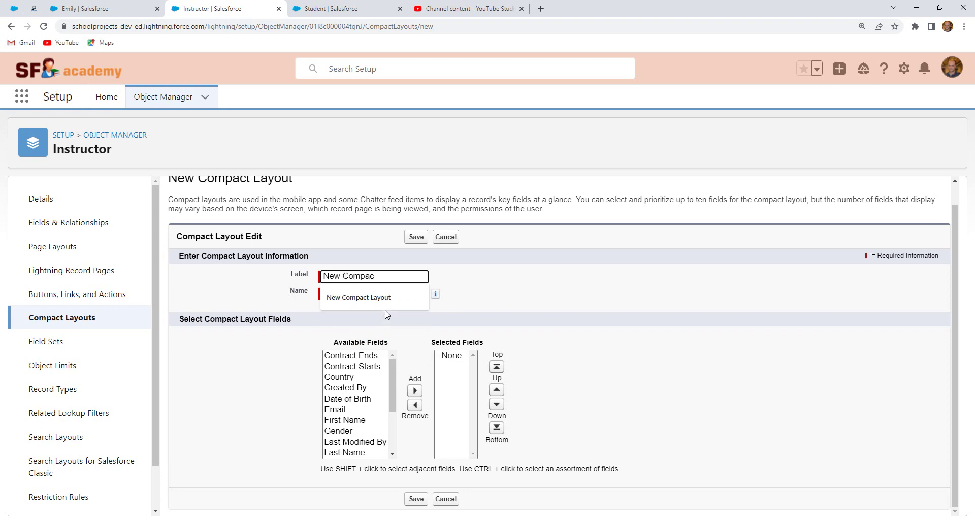
pyautogui.write('t Layout')
pyautogui.click(491, 285)
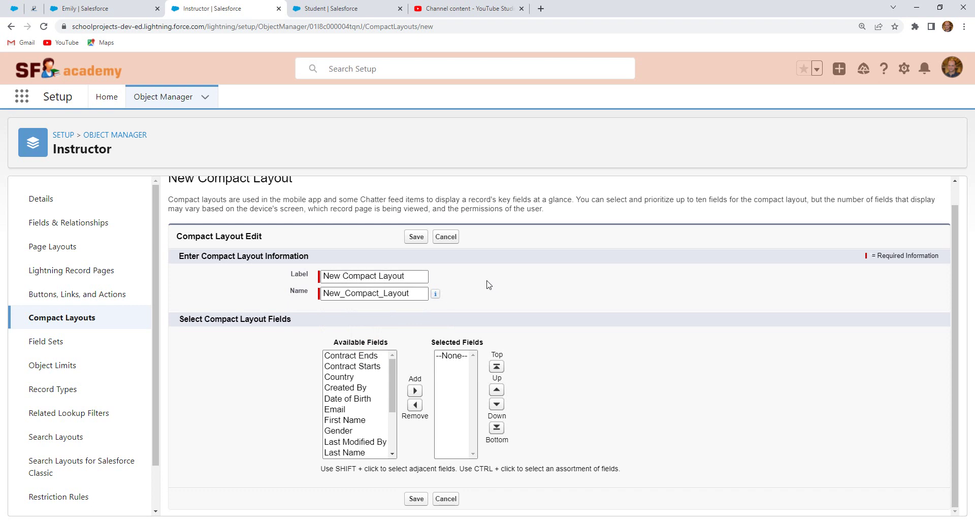
# Add the Email, Phone and First Name fields to the new compact layout's selected fields
pyautogui.click(392, 379)
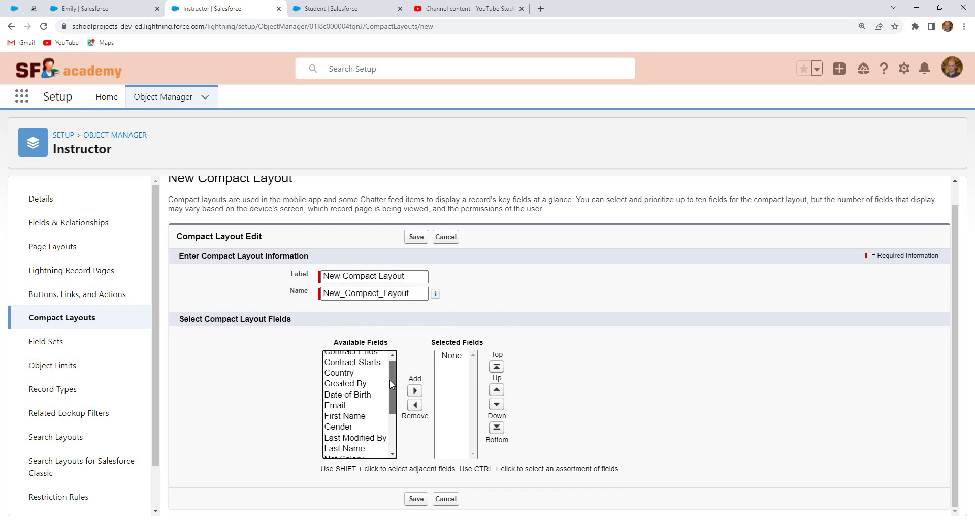
pyautogui.click(358, 410)
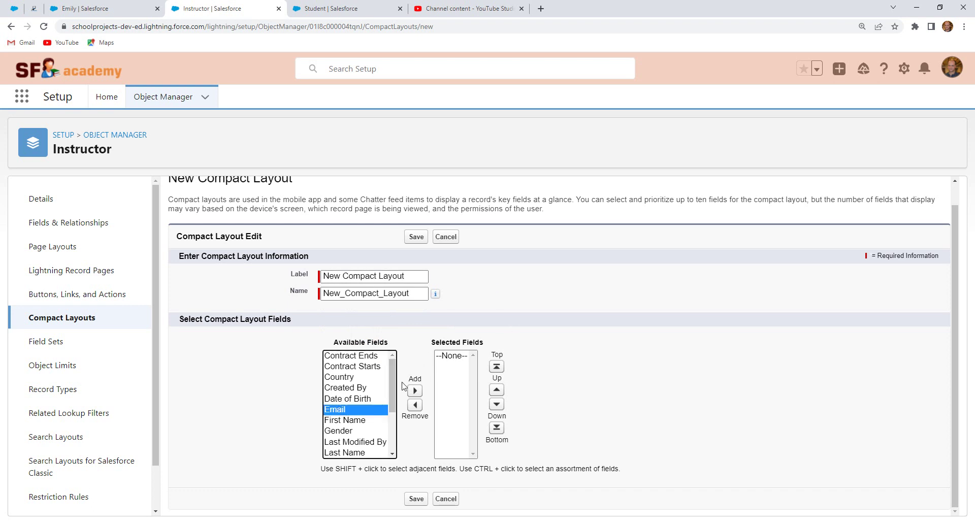
pyautogui.click(415, 390)
pyautogui.moveTo(392, 384); pyautogui.dragTo(391, 364)
pyautogui.click(355, 421)
pyautogui.click(415, 390)
pyautogui.click(357, 411)
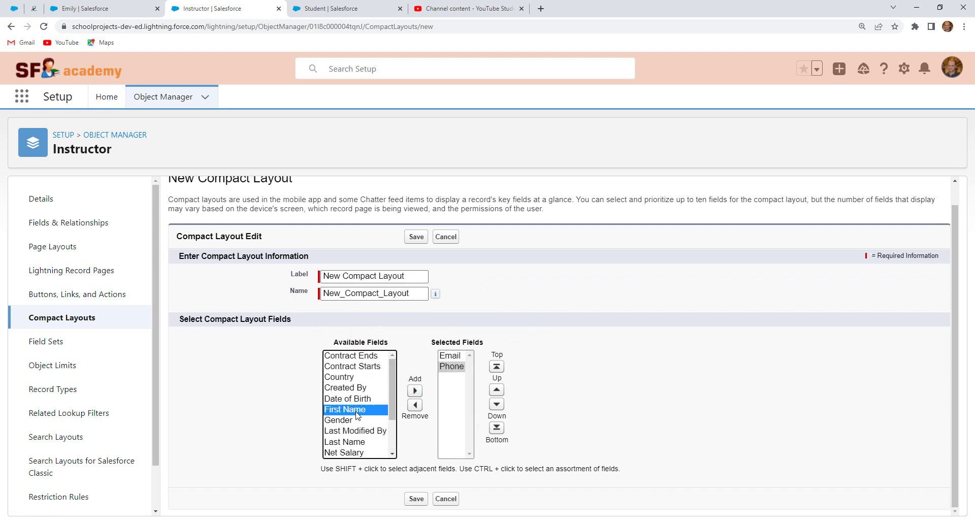
pyautogui.click(413, 391)
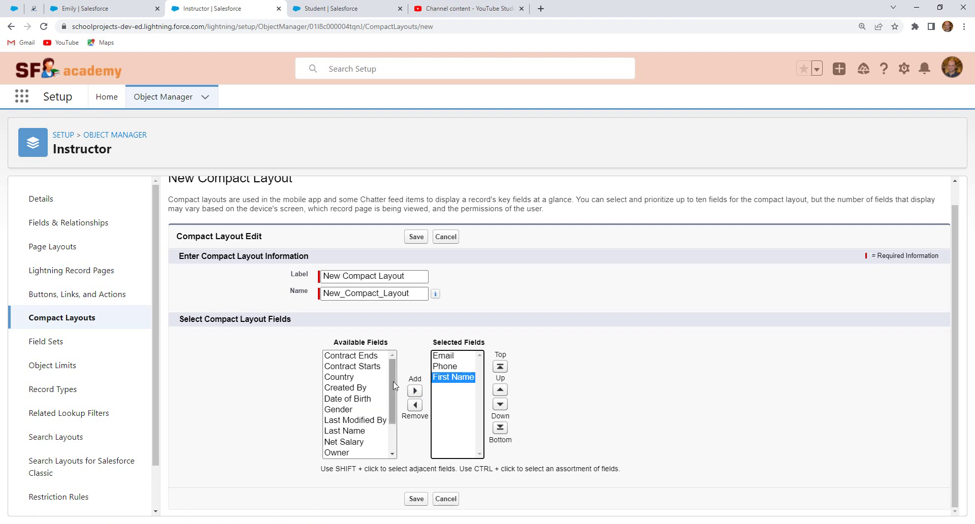
# Add the Country, Contract Ends and Status fields to the new compact layout's selected fields
pyautogui.click(358, 377)
pyautogui.click(415, 391)
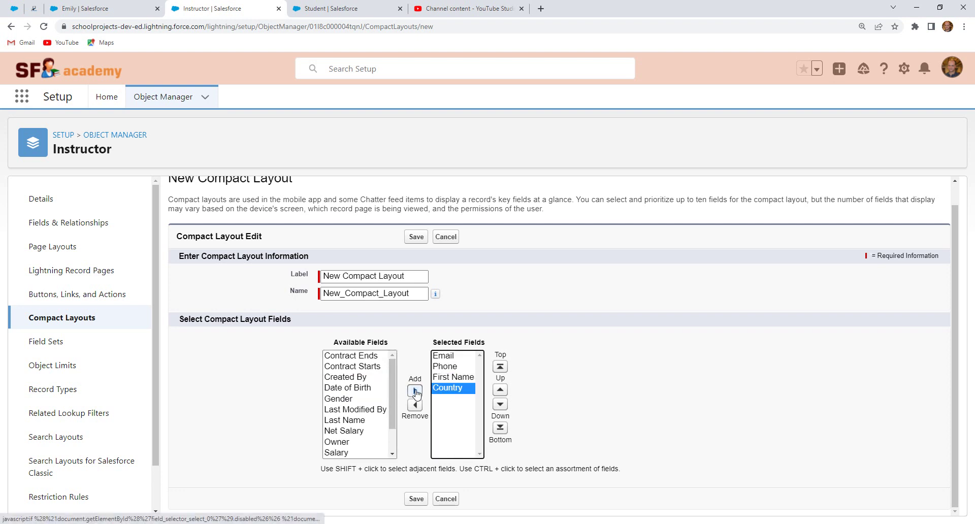
pyautogui.moveTo(391, 385); pyautogui.dragTo(376, 363)
pyautogui.click(365, 357)
pyautogui.click(414, 390)
pyautogui.moveTo(392, 381); pyautogui.dragTo(392, 397)
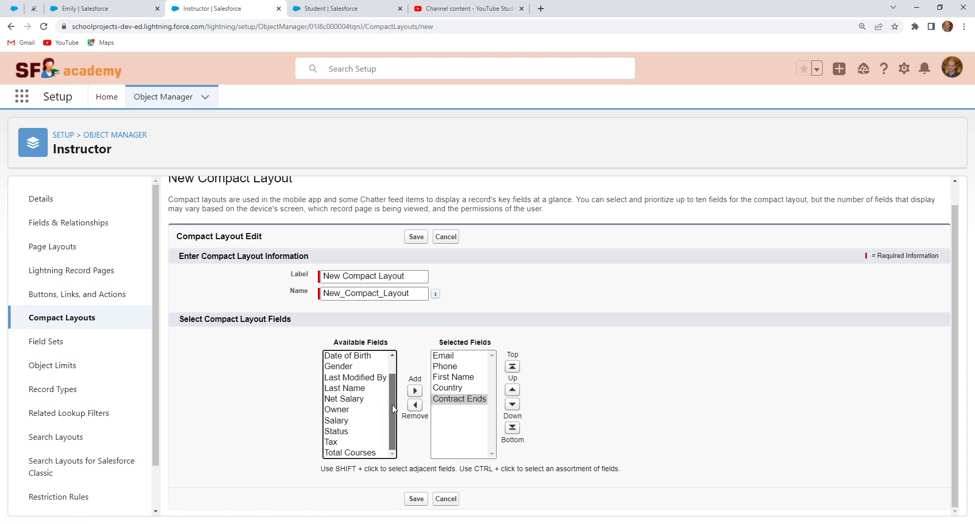
pyautogui.click(344, 432)
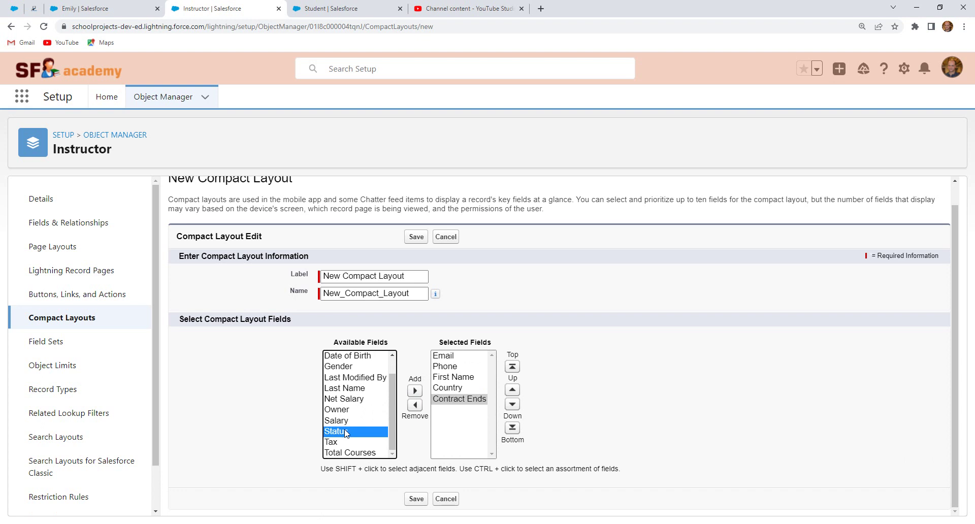
pyautogui.click(413, 390)
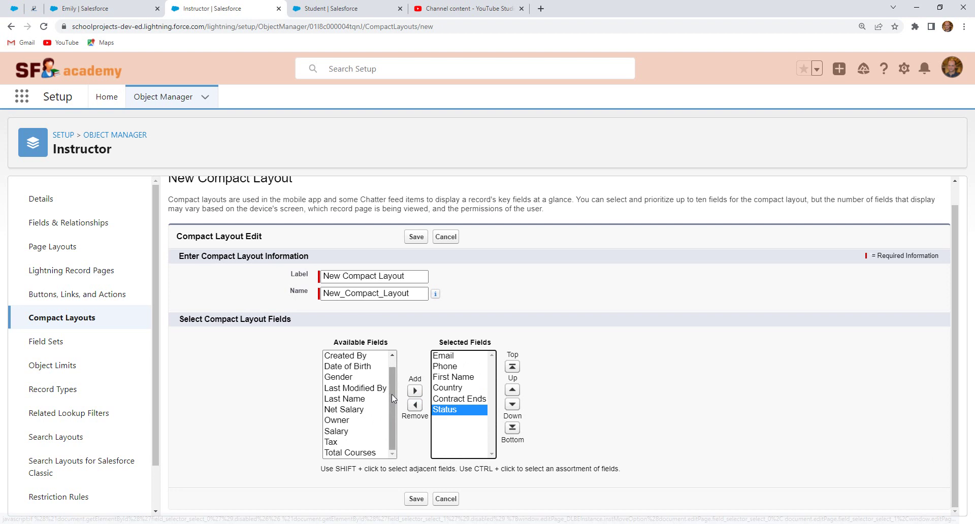
# Add Total Courses to the compact layout's selected fields and move First Name to the top of the order
pyautogui.click(370, 452)
pyautogui.click(414, 390)
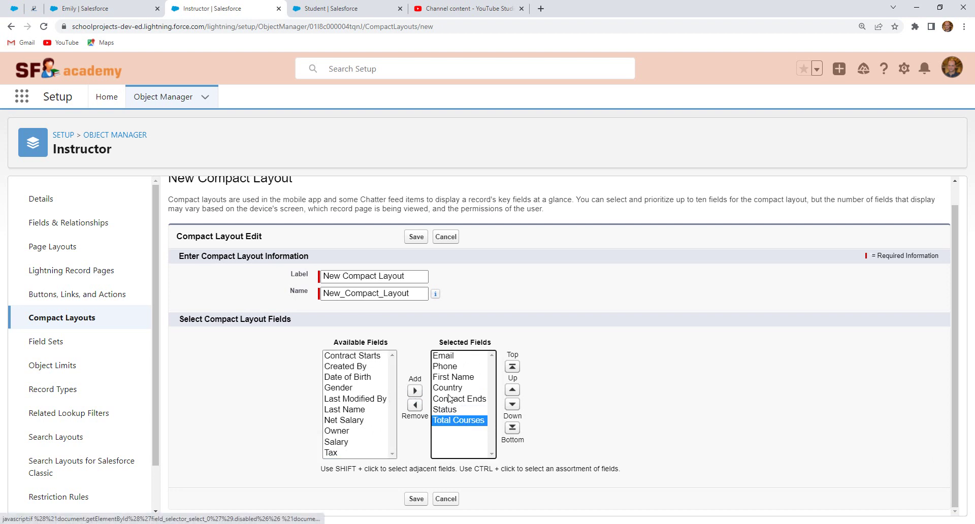
pyautogui.click(453, 367)
pyautogui.click(454, 377)
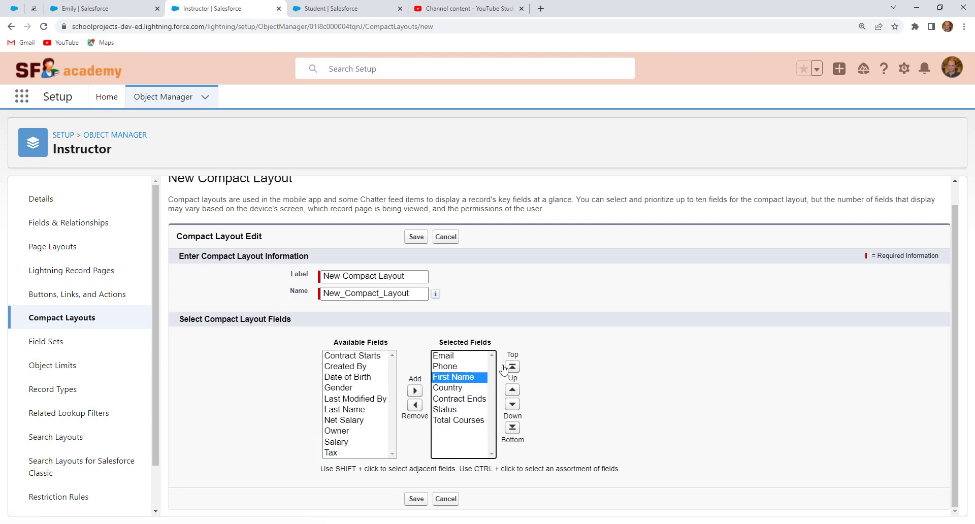
pyautogui.click(512, 390)
pyautogui.click(512, 389)
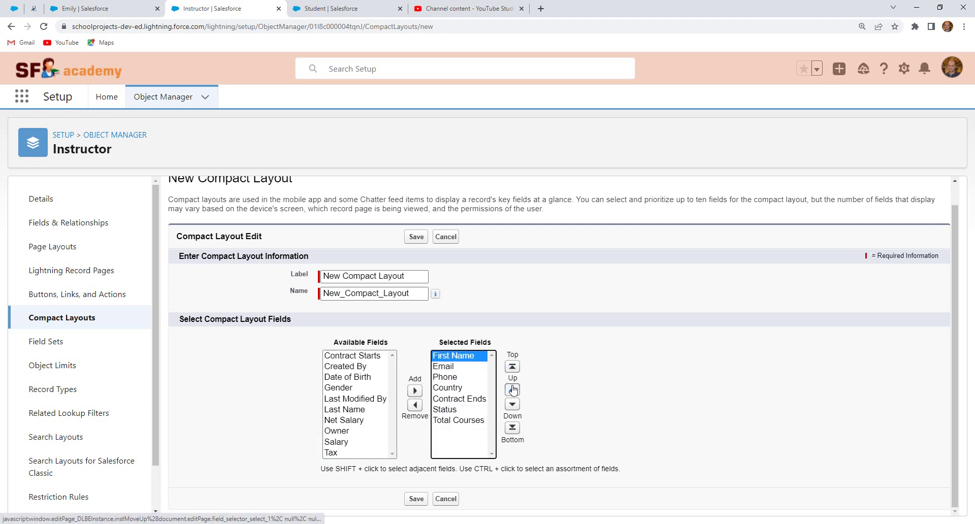
# Move Status below Total Courses in the selected fields and save the new compact layout
pyautogui.click(447, 368)
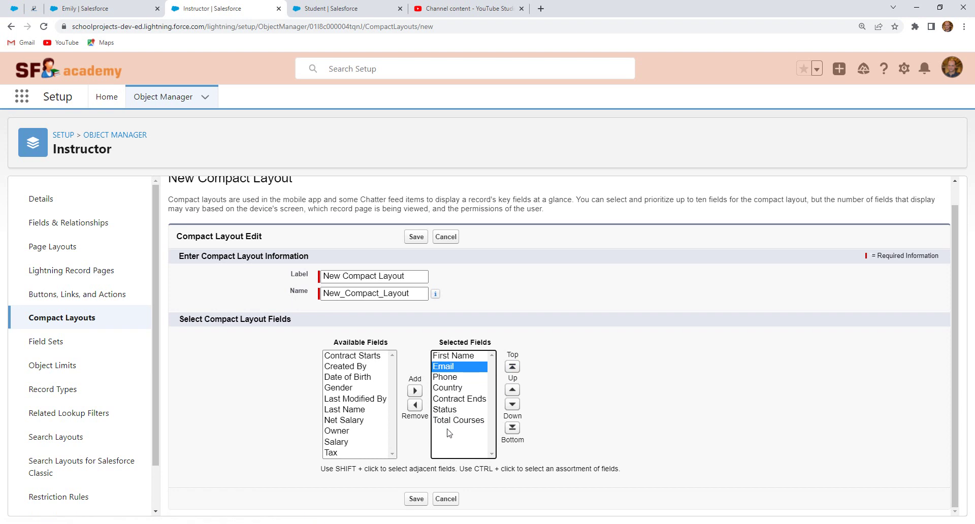
pyautogui.click(450, 410)
pyautogui.click(512, 404)
pyautogui.click(428, 499)
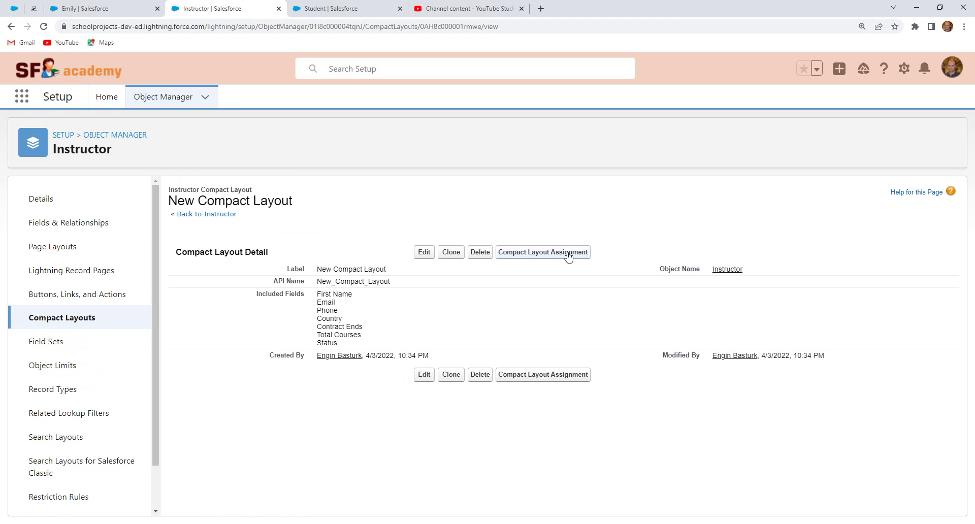
# Return to the open instructor record, reload it and check which fields its header shows
pyautogui.click(126, 8)
pyautogui.click(44, 27)
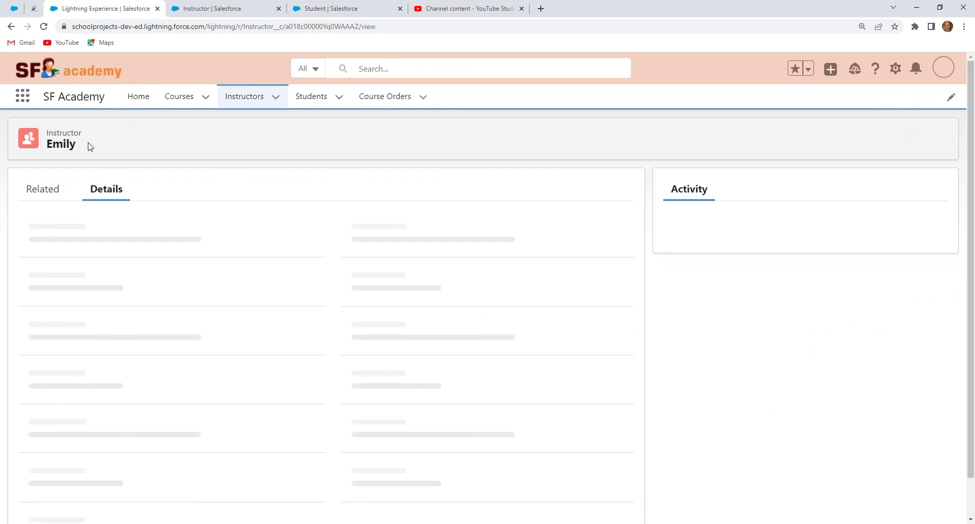
pyautogui.moveTo(47, 144); pyautogui.dragTo(84, 147)
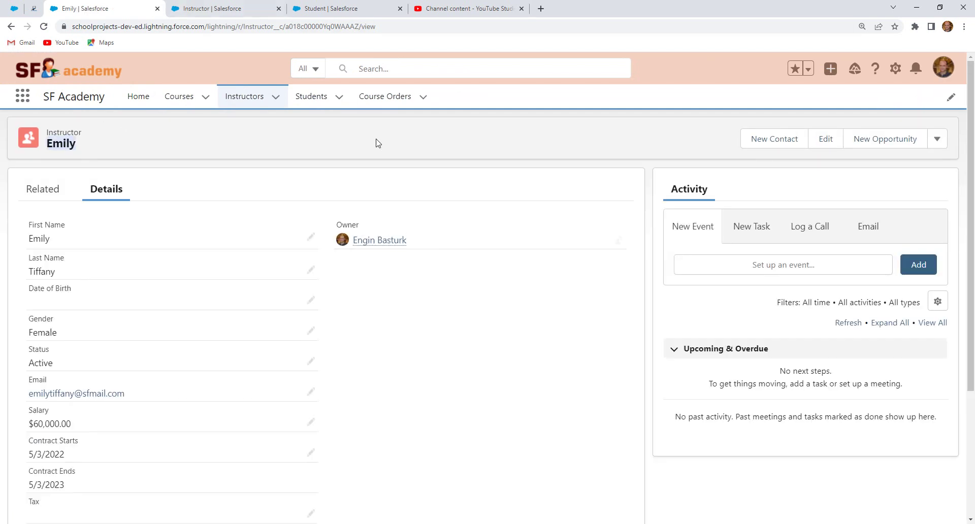
# Edit the Instructor object's compact layout assignment and save New Compact Layout as the primary compact layout
pyautogui.click(239, 6)
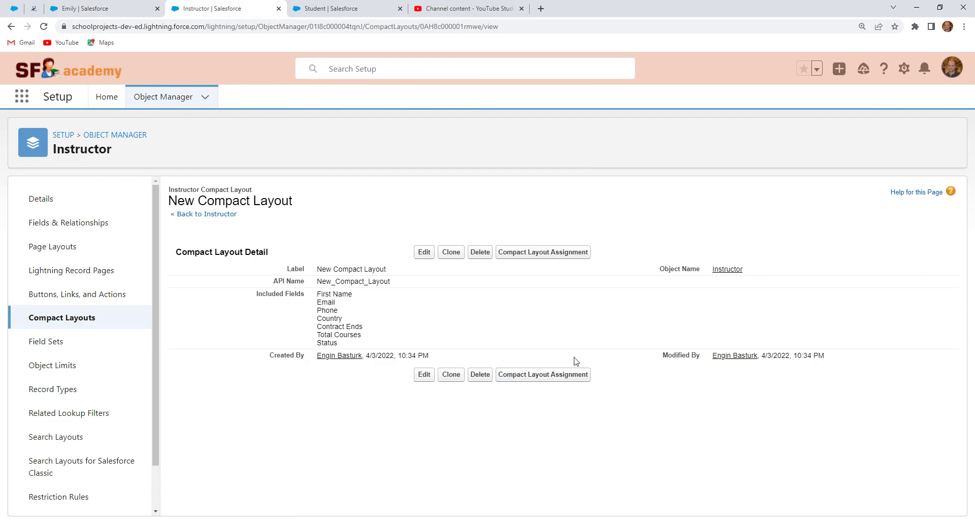
pyautogui.click(547, 257)
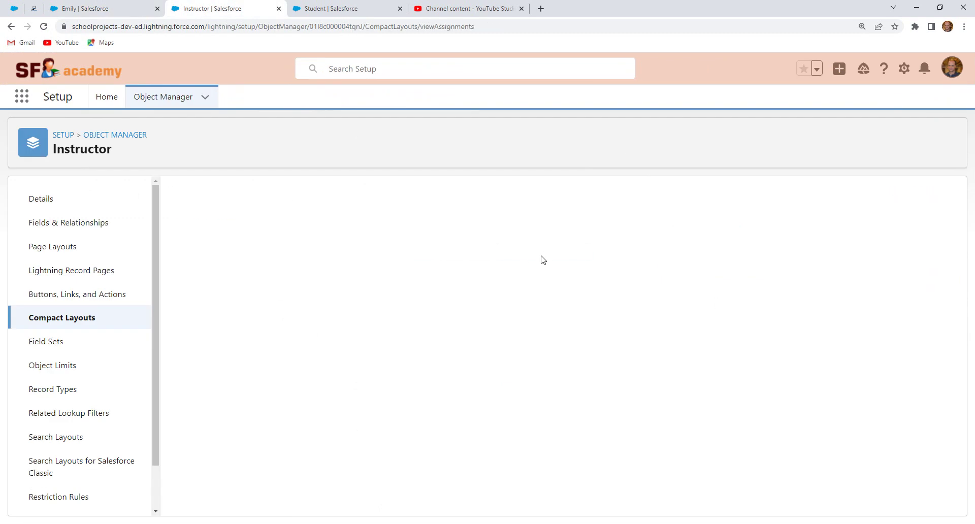
pyautogui.click(424, 322)
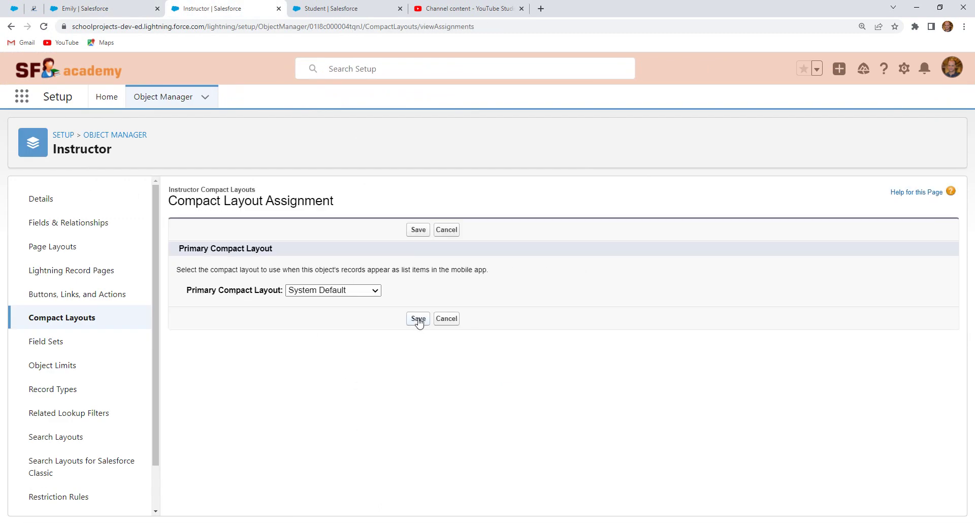
pyautogui.click(344, 295)
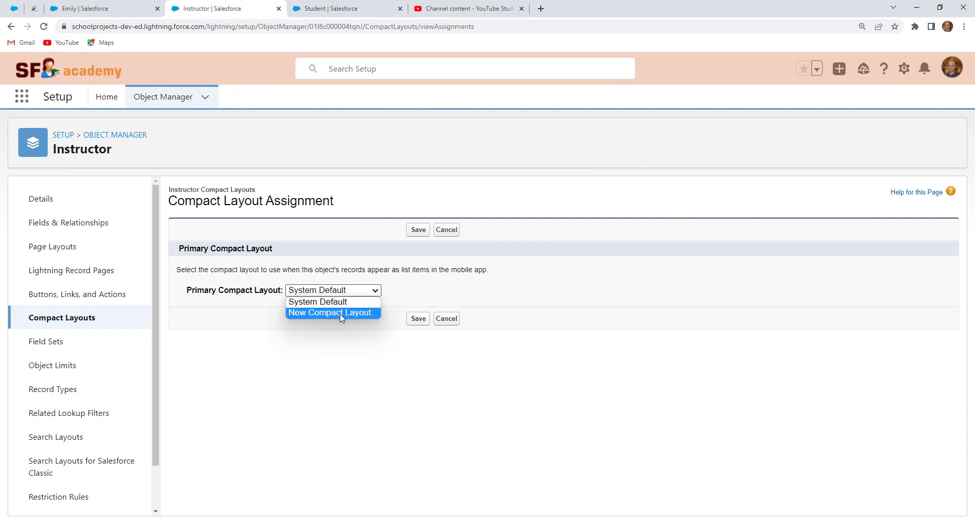
pyautogui.click(344, 312)
pyautogui.click(417, 320)
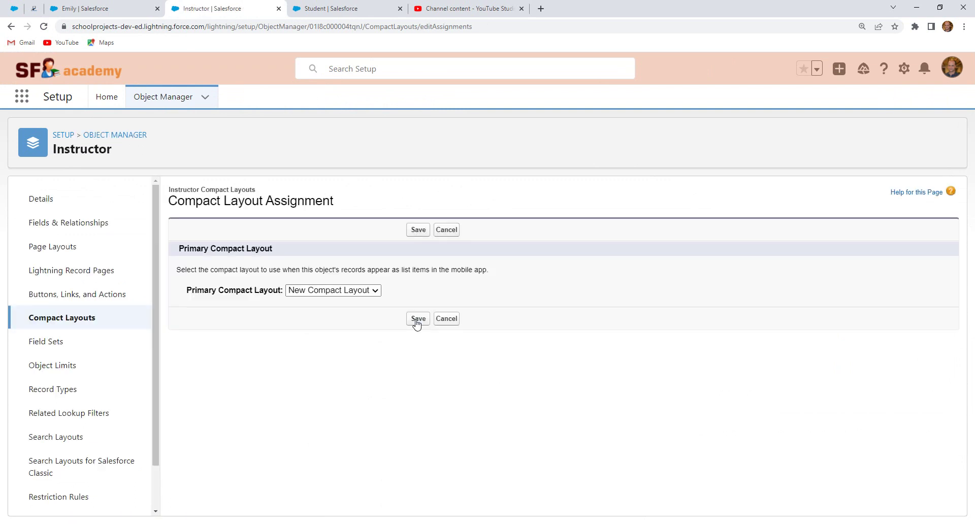
# Go back to the instructor record and reload it to check the header with the new layout assignment
pyautogui.click(103, 7)
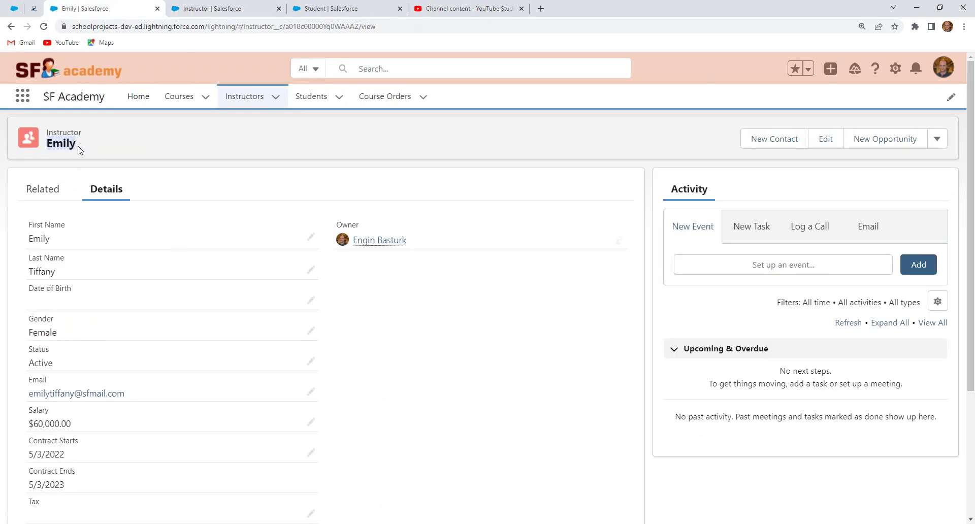
pyautogui.click(44, 28)
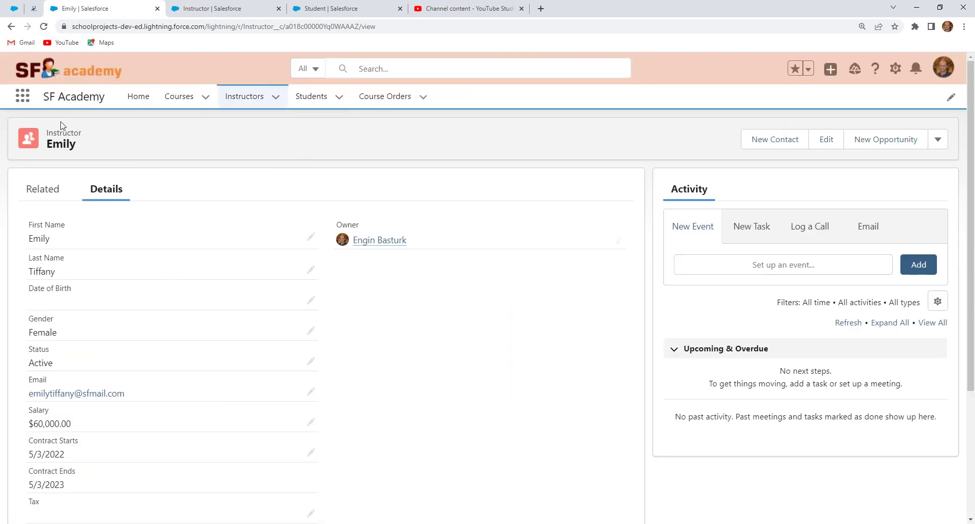
pyautogui.press('F5')
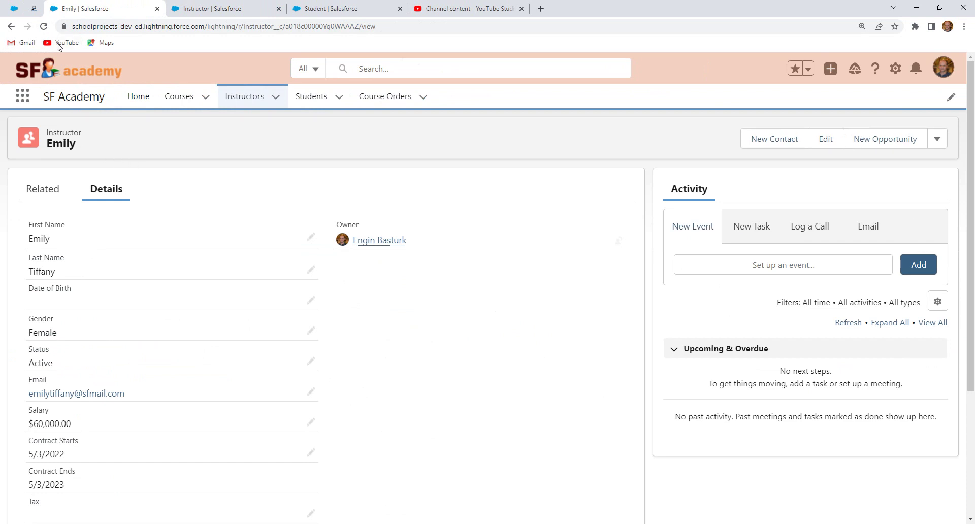
pyautogui.click(44, 26)
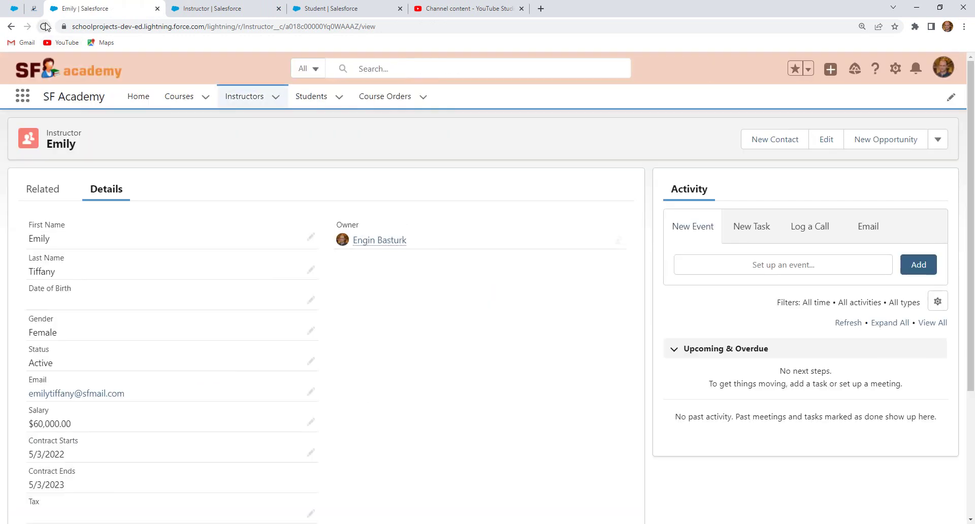
# Open the second instructor's record from the Instructors list and reload it to check its header fields
pyautogui.click(232, 101)
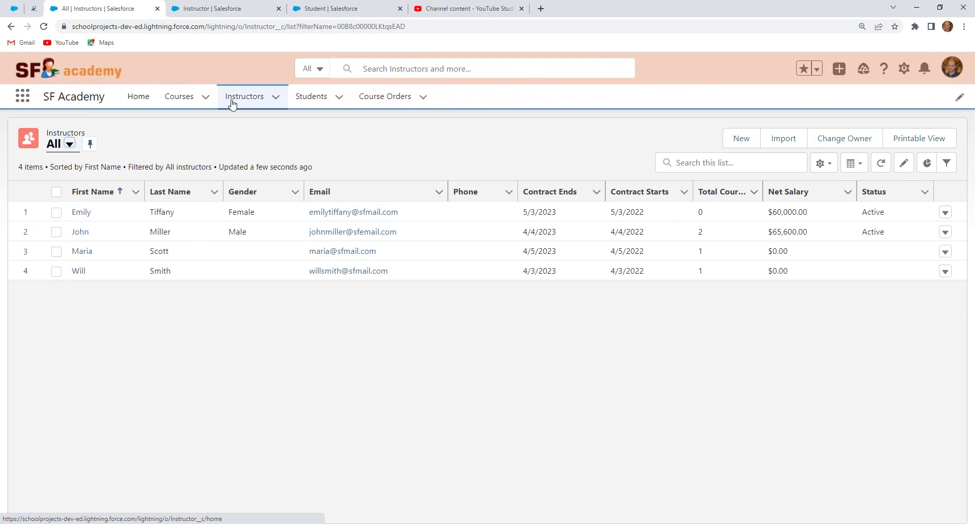
pyautogui.click(82, 232)
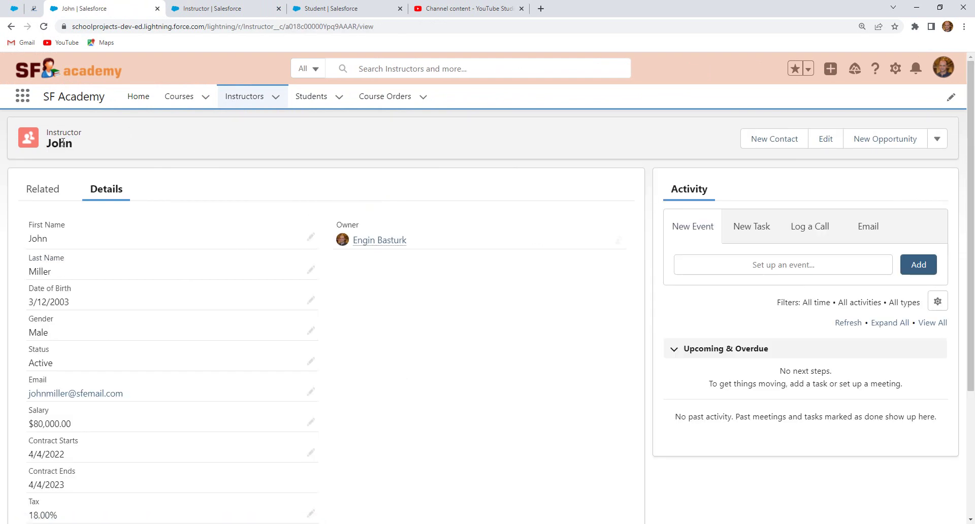
pyautogui.click(44, 26)
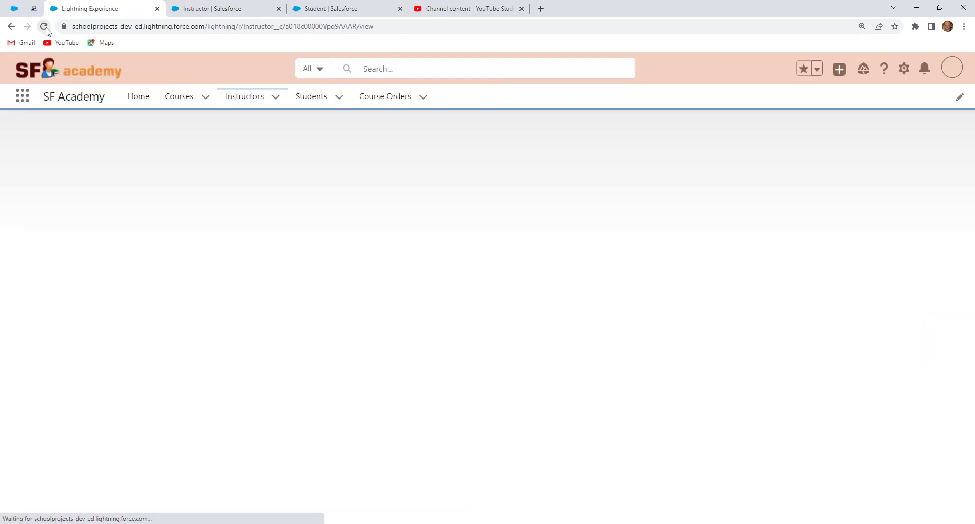
pyautogui.click(44, 26)
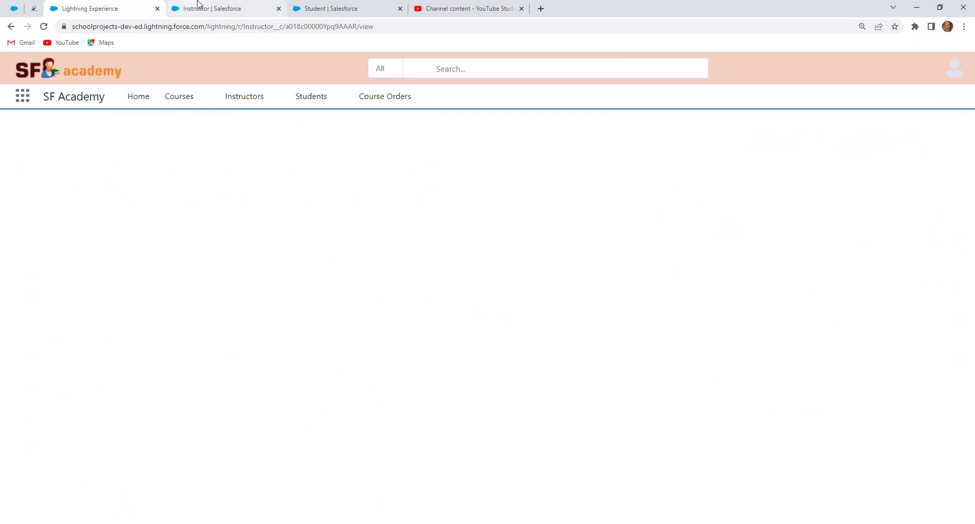
# Reselect New Compact Layout as the primary compact layout, save the assignment and show the Instructor object's compact layouts
pyautogui.click(222, 9)
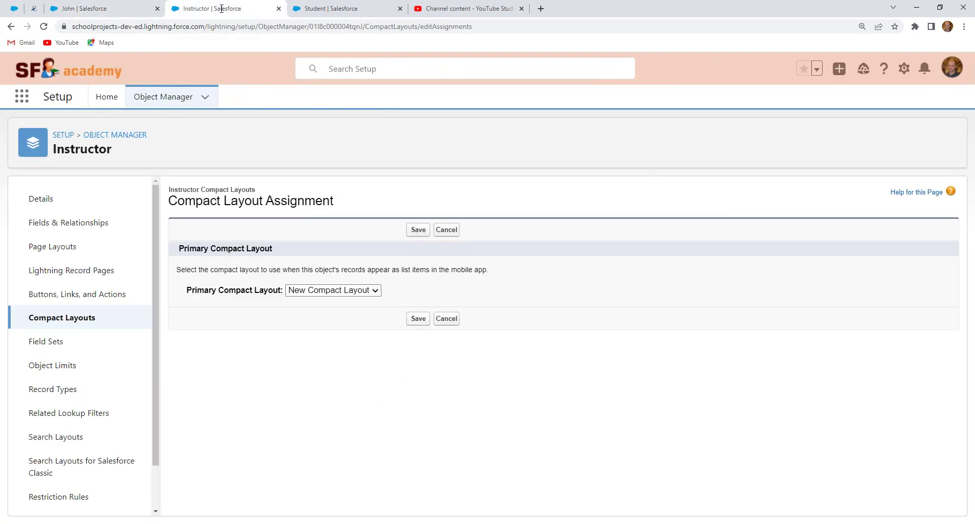
pyautogui.click(338, 292)
pyautogui.click(338, 311)
pyautogui.click(418, 318)
pyautogui.click(79, 318)
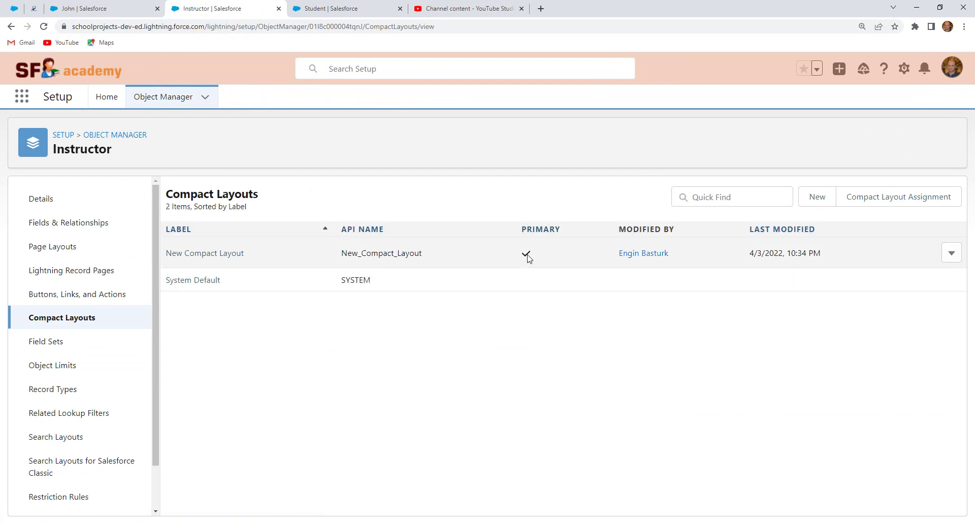
# Open New Compact Layout for editing, review its selected fields and save it again
pyautogui.click(951, 253)
pyautogui.click(914, 283)
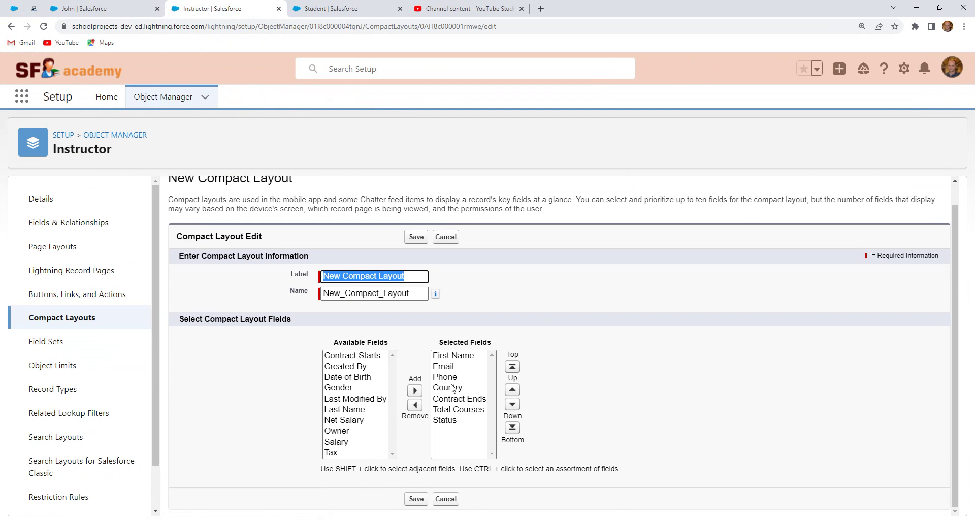
pyautogui.click(417, 499)
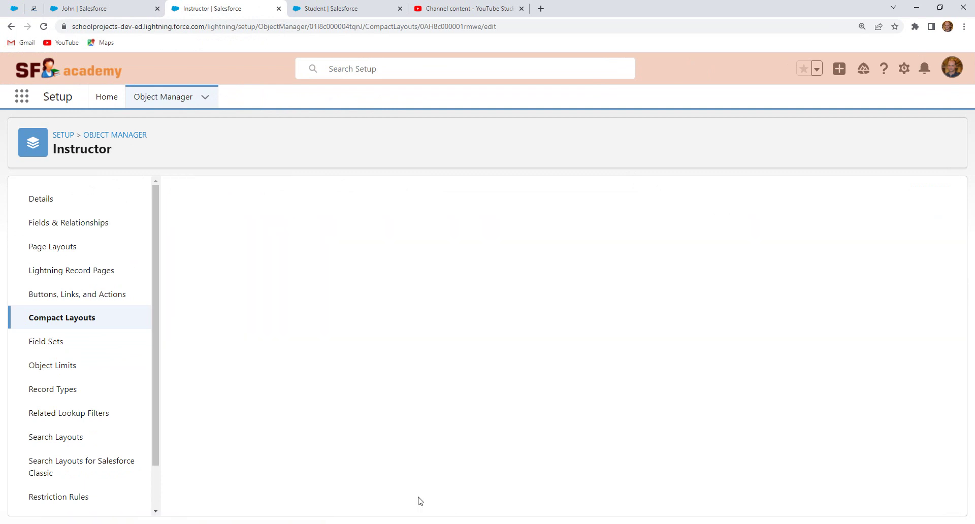
# Reload the open instructor record and check the headers of the third and first instructors from the Instructors list
pyautogui.click(76, 9)
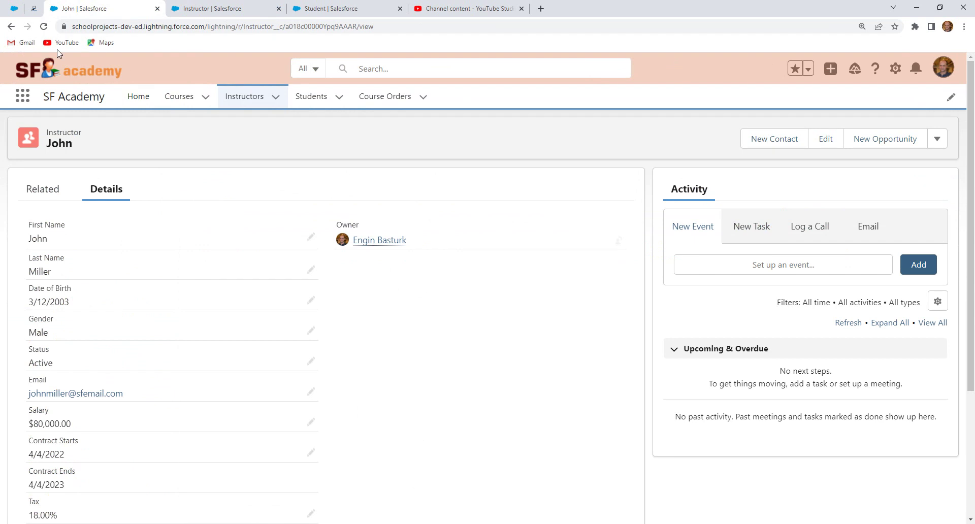
pyautogui.click(44, 27)
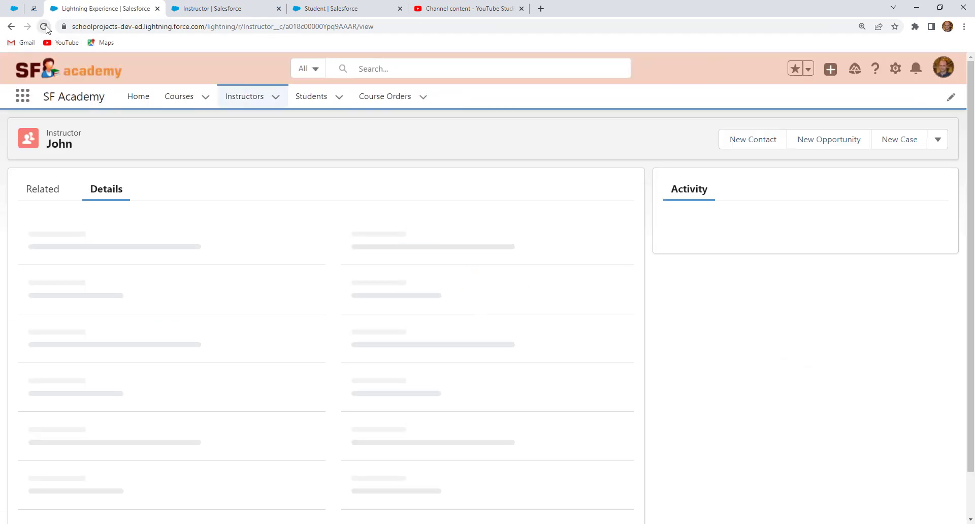
pyautogui.click(246, 97)
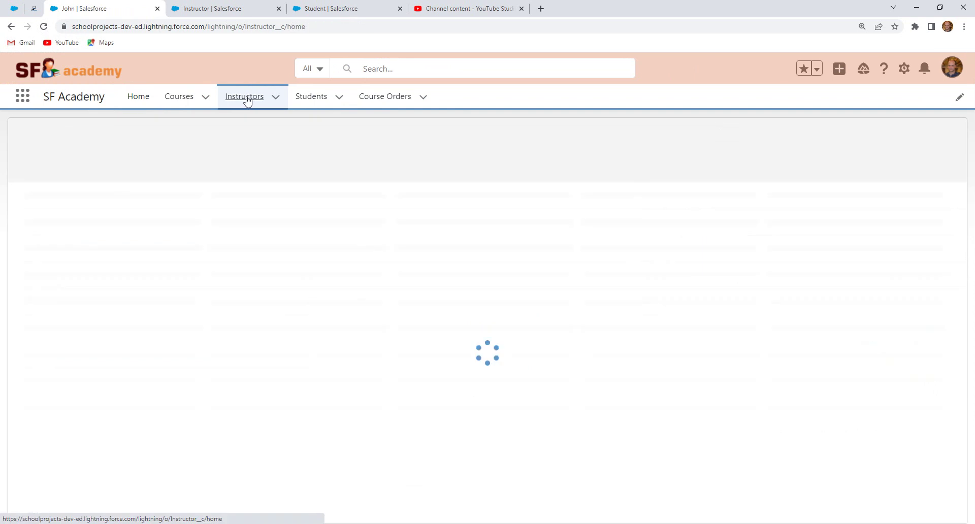
pyautogui.click(82, 251)
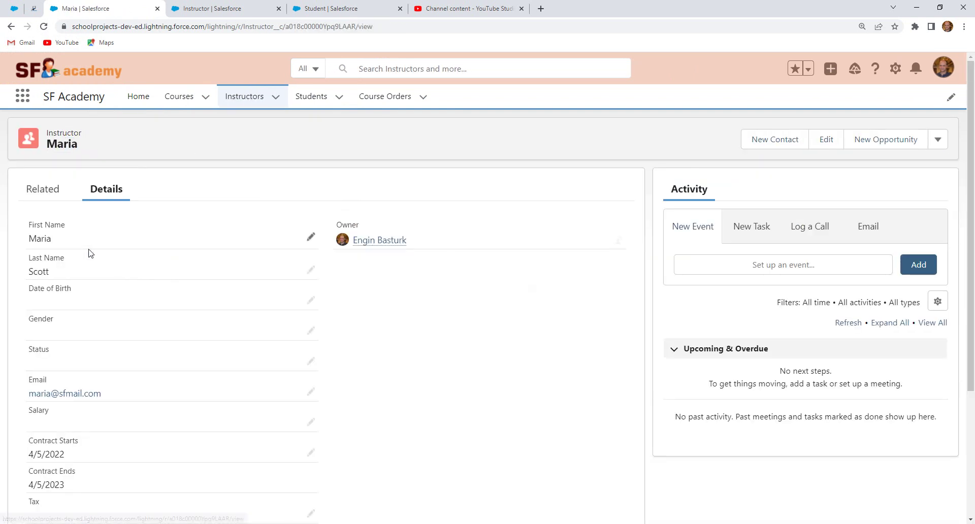
pyautogui.click(241, 98)
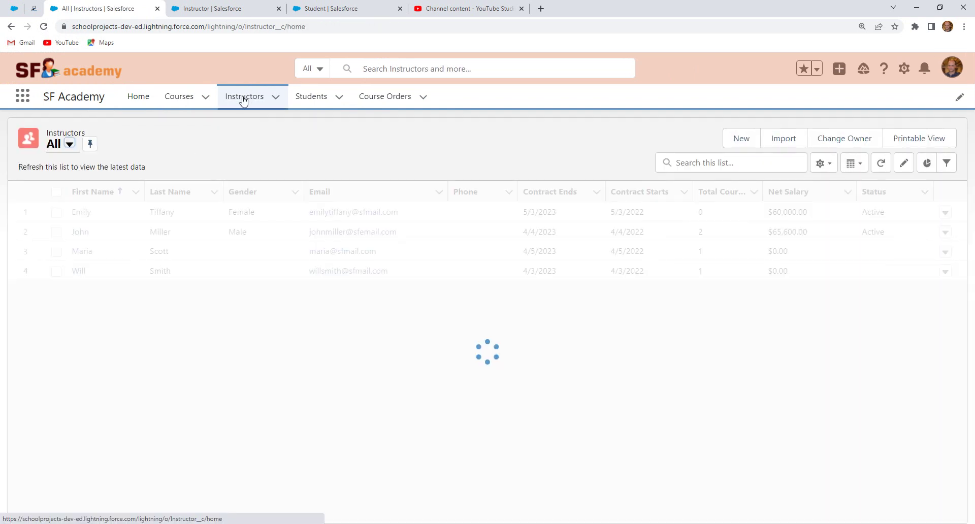
pyautogui.click(44, 26)
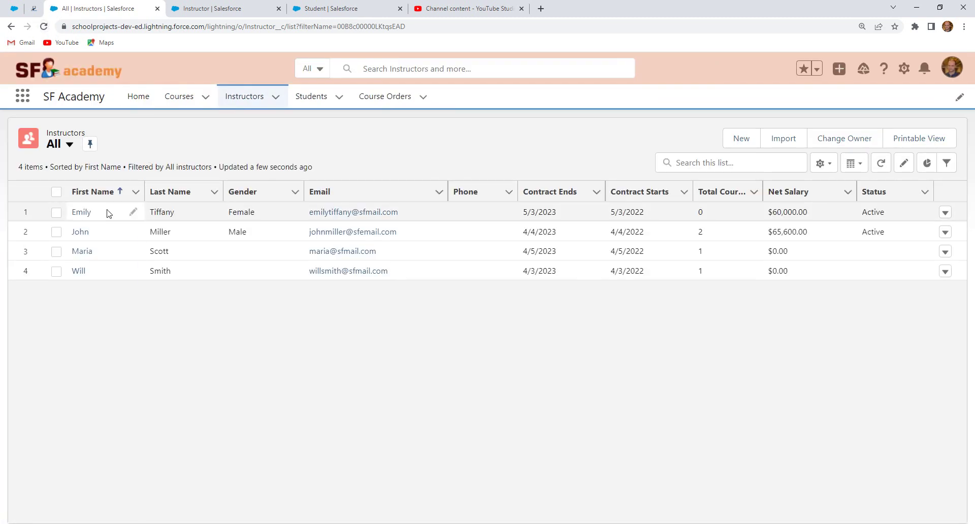
pyautogui.click(81, 212)
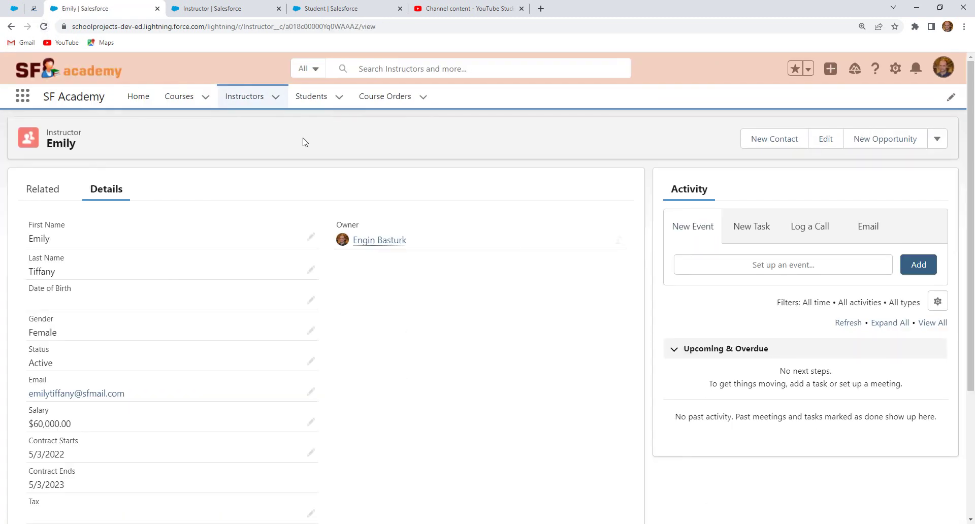
# Open the Student object's setup from the Students list and show its compact layouts
pyautogui.click(307, 96)
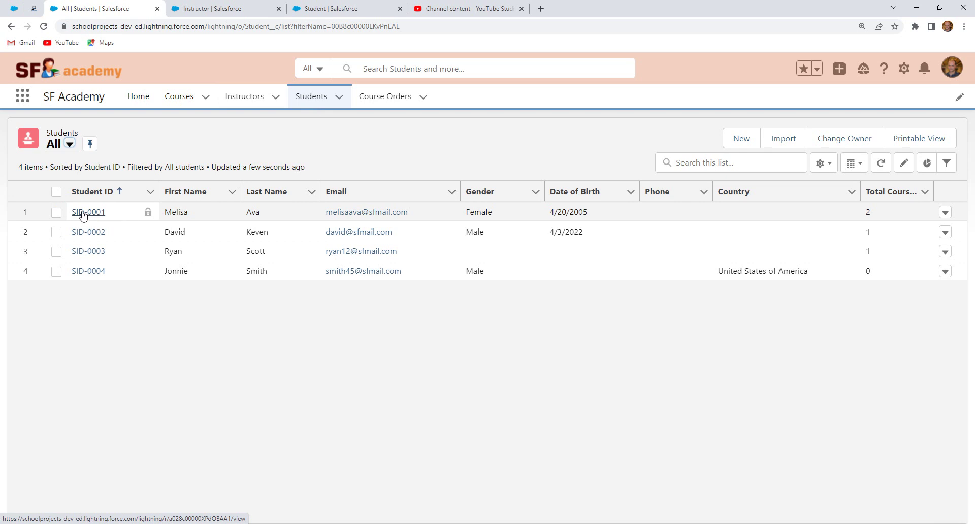
pyautogui.click(904, 68)
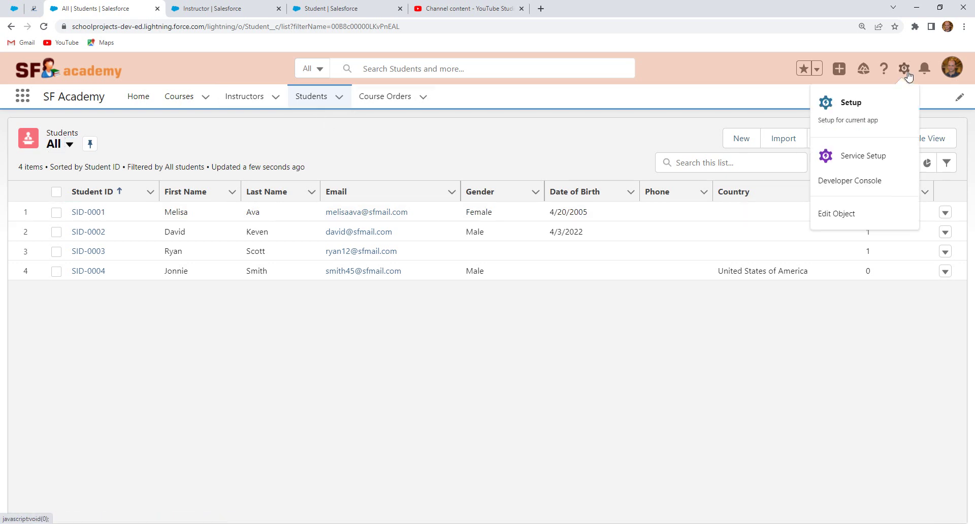
pyautogui.click(841, 214)
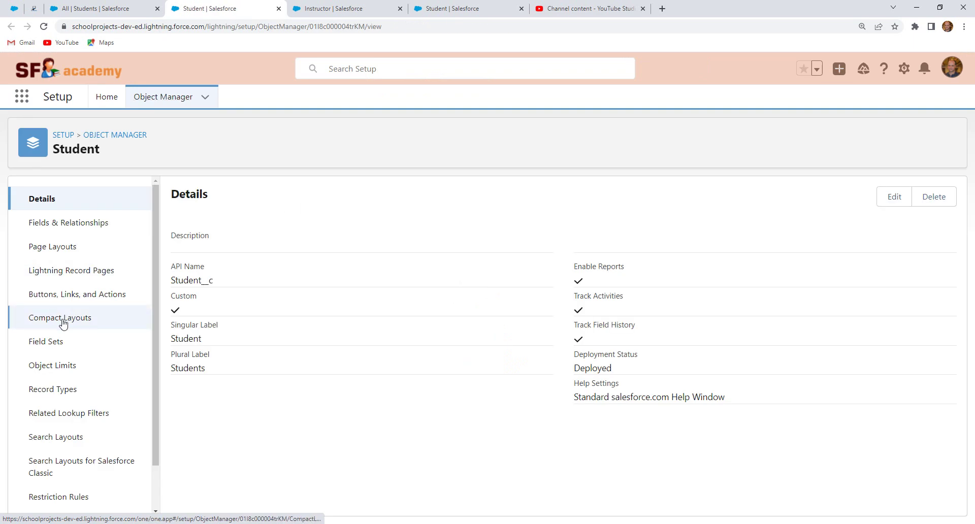
pyautogui.click(65, 321)
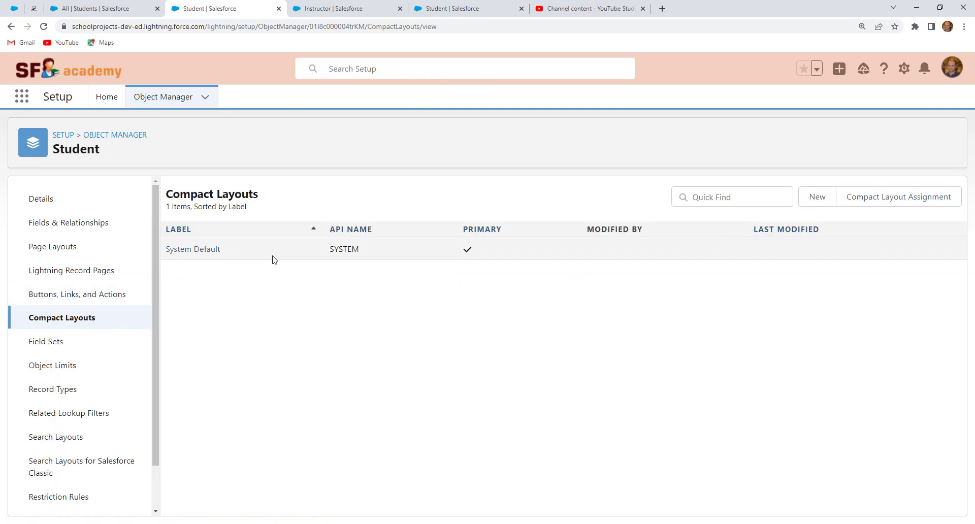
# Start a new compact layout for the Student object with the label New Compact Layout and name New_Compact_Layout
pyautogui.click(825, 196)
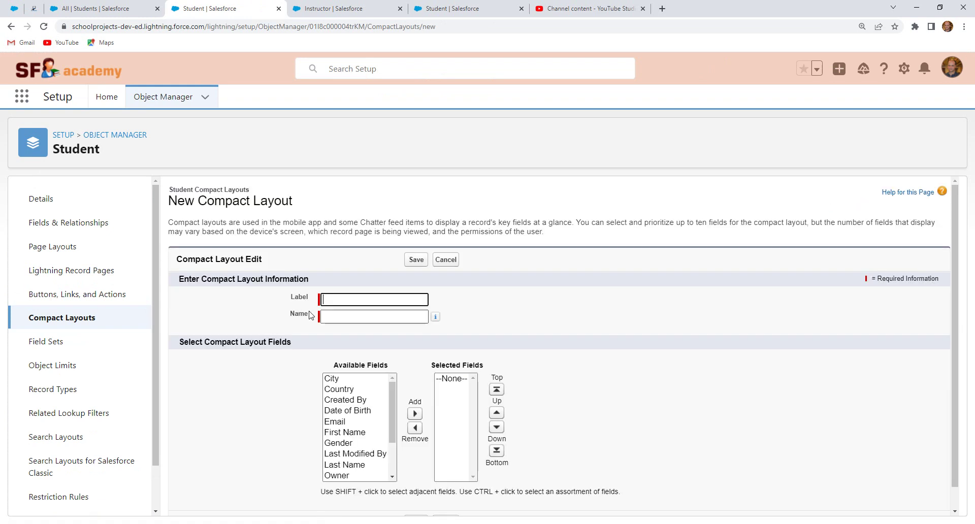
pyautogui.write('New Compact Layout')
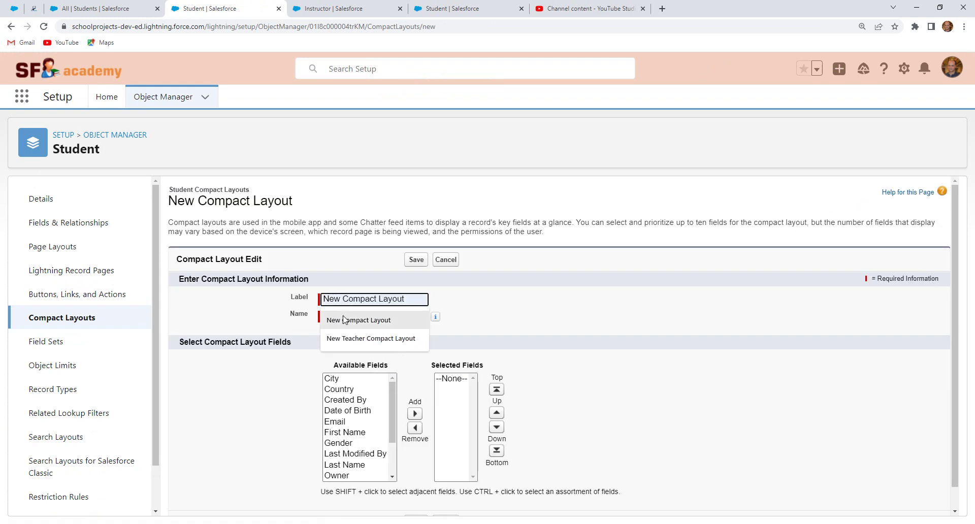
pyautogui.click(358, 320)
pyautogui.click(481, 295)
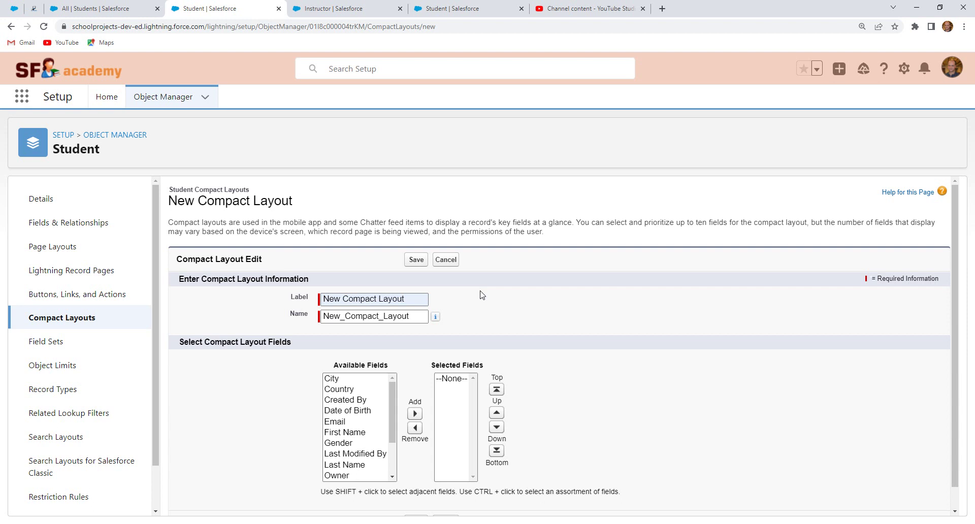
# Add First Name, Email and Gender to the new compact layout's selected fields
pyautogui.scroll(-1, 389, 400)
pyautogui.click(346, 421)
pyautogui.click(415, 414)
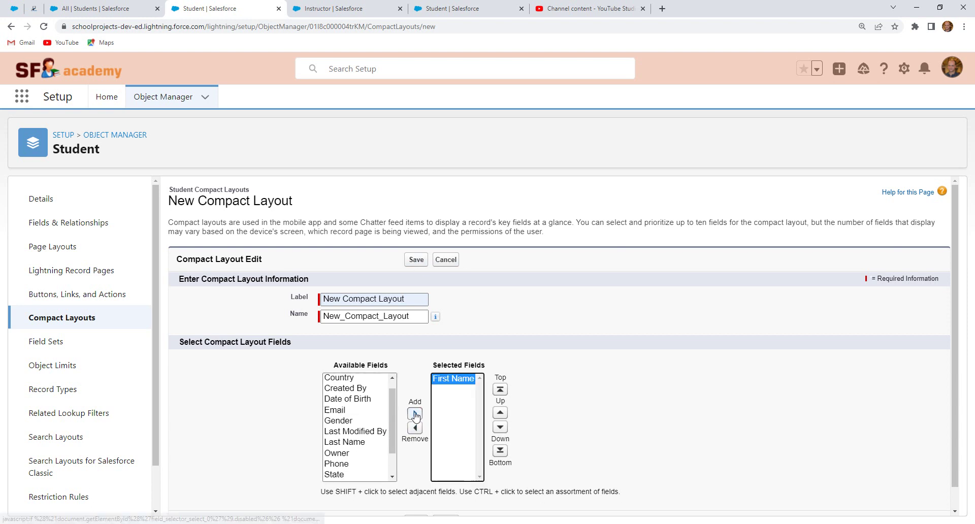
pyautogui.moveTo(391, 413)
pyautogui.mouseDown()
pyautogui.moveTo(392, 436)
pyautogui.moveTo(397, 413)
pyautogui.mouseUp()
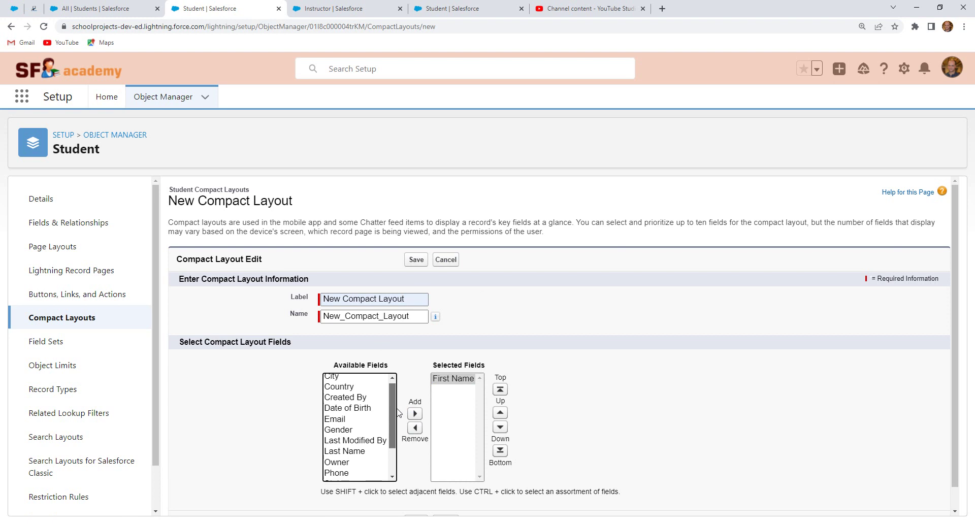
pyautogui.scroll(-1, 371, 427)
pyautogui.scroll(1, 366, 426)
pyautogui.scroll(-1, 366, 426)
pyautogui.click(355, 410)
pyautogui.click(415, 414)
pyautogui.click(350, 421)
pyautogui.click(415, 413)
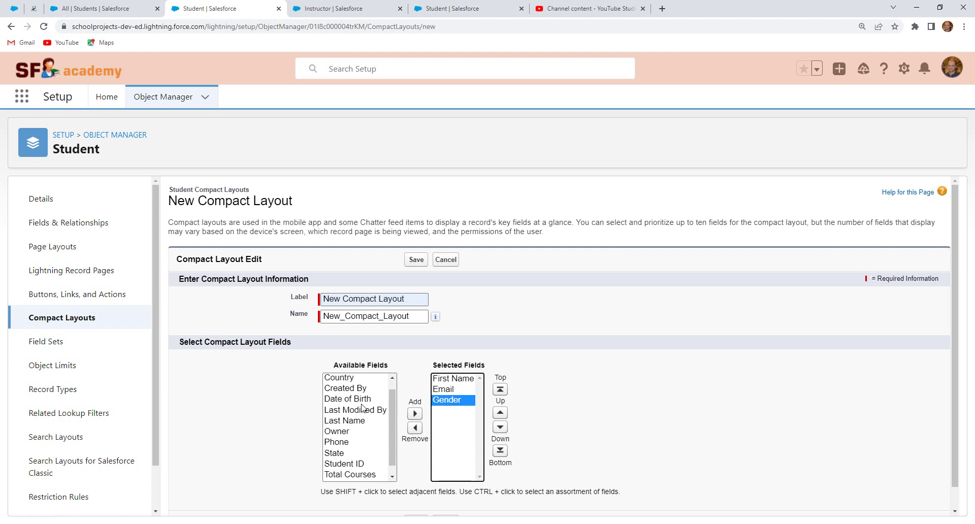
# Add Country and Total Courses to the selected fields and save the Student compact layout
pyautogui.moveTo(389, 419); pyautogui.dragTo(390, 429)
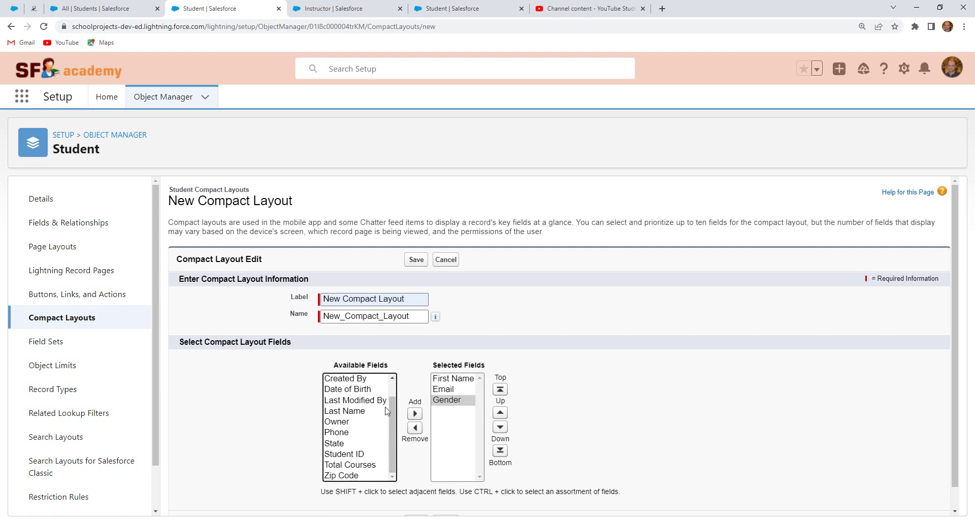
pyautogui.scroll(2, 386, 411)
pyautogui.click(346, 389)
pyautogui.click(415, 413)
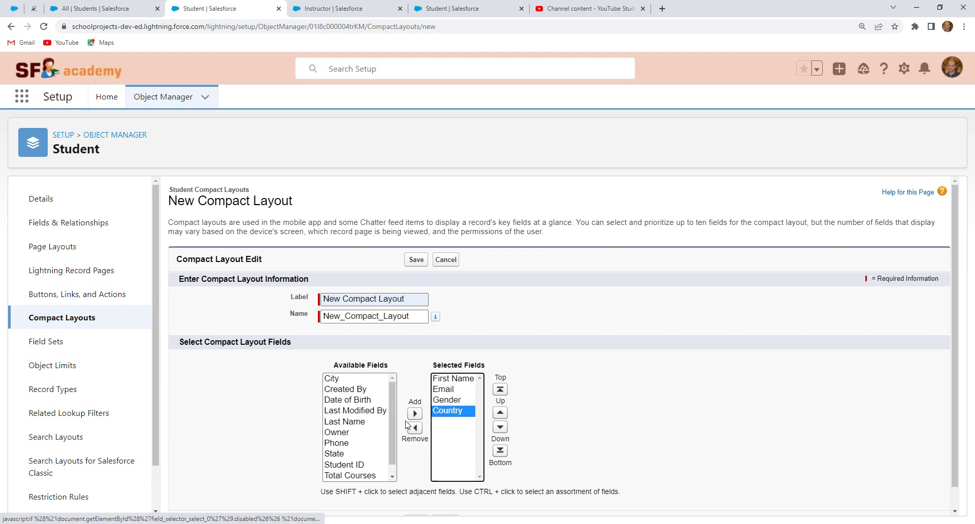
pyautogui.moveTo(392, 426); pyautogui.dragTo(392, 435)
pyautogui.click(355, 465)
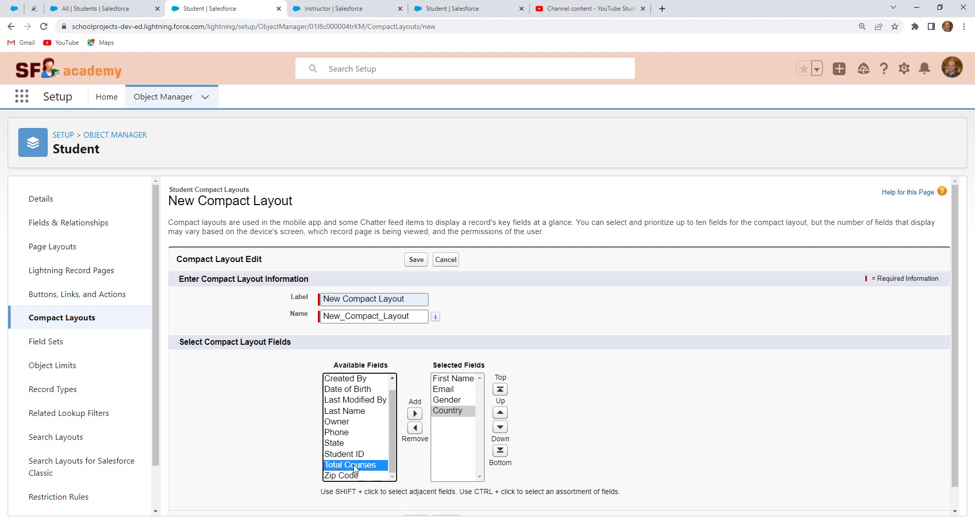
pyautogui.click(415, 414)
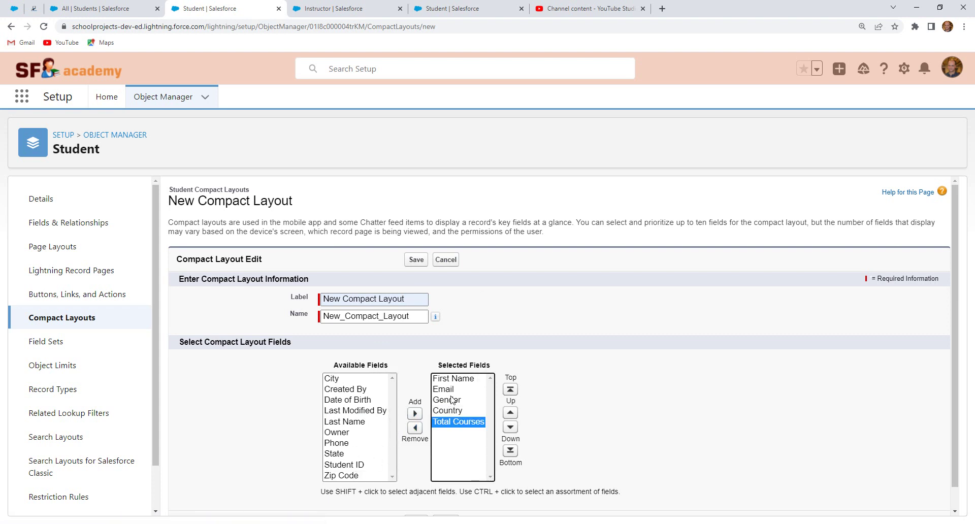
pyautogui.scroll(-1, 372, 447)
pyautogui.click(416, 499)
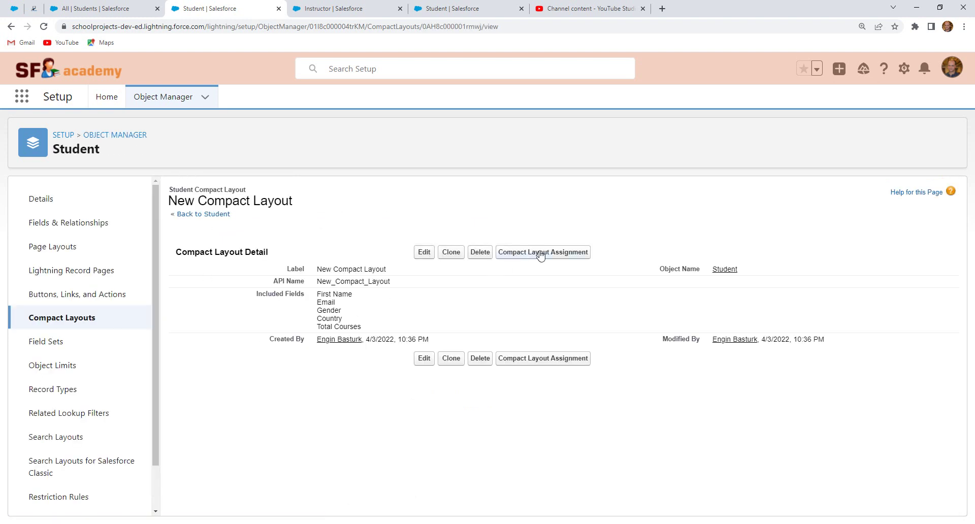
# Assign New Compact Layout as Student's primary compact layout, save the assignment and return to the object's compact layouts
pyautogui.click(554, 253)
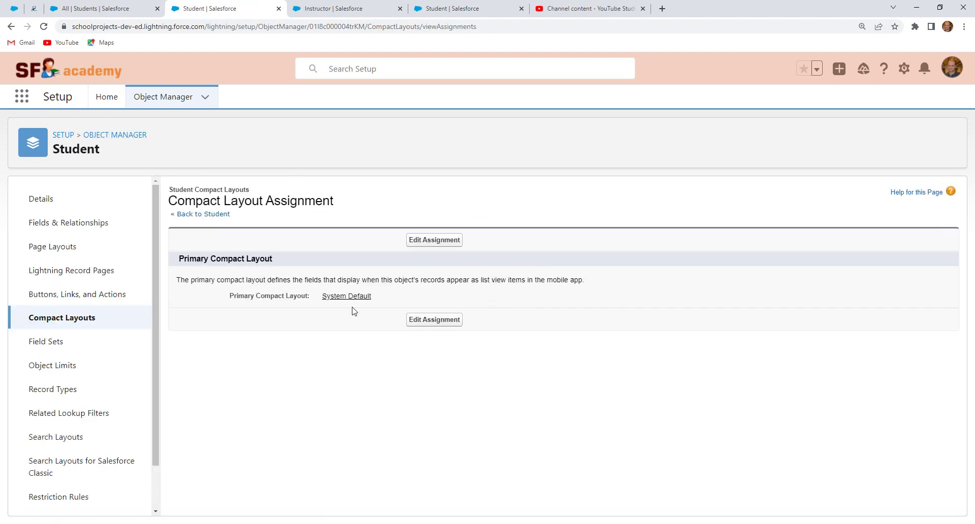
pyautogui.click(434, 239)
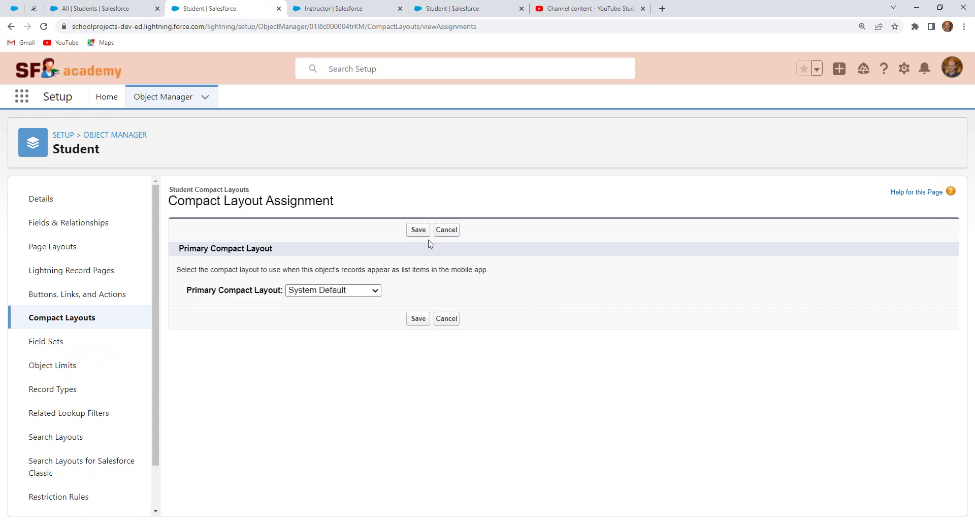
pyautogui.click(356, 293)
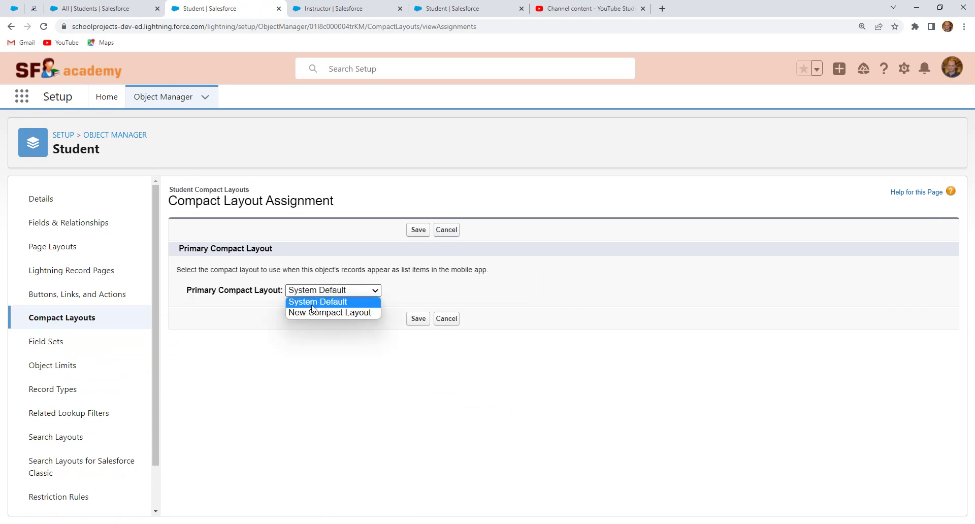
pyautogui.click(333, 313)
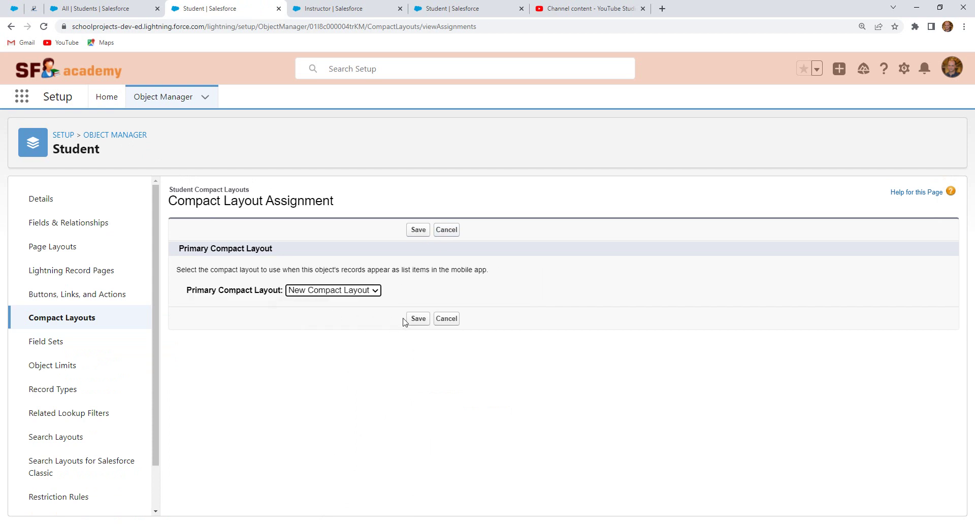
pyautogui.click(416, 319)
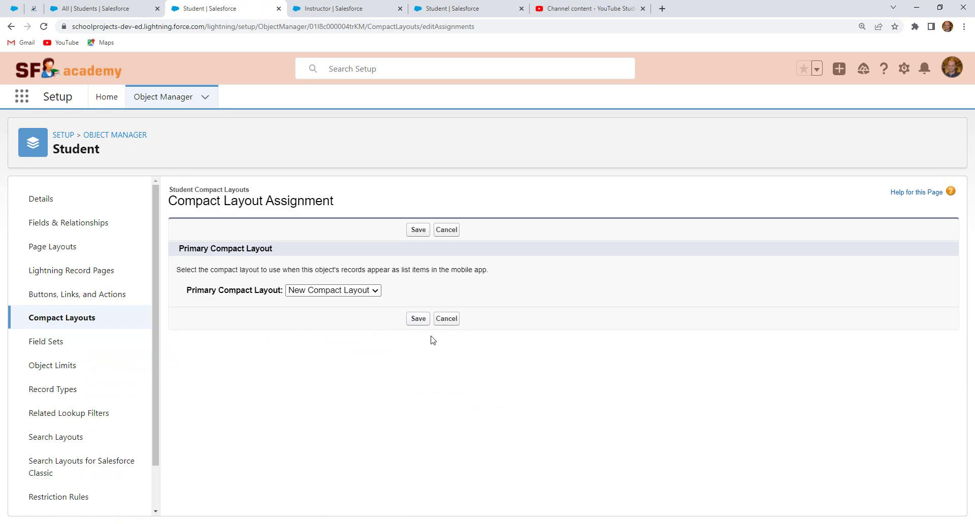
pyautogui.click(92, 318)
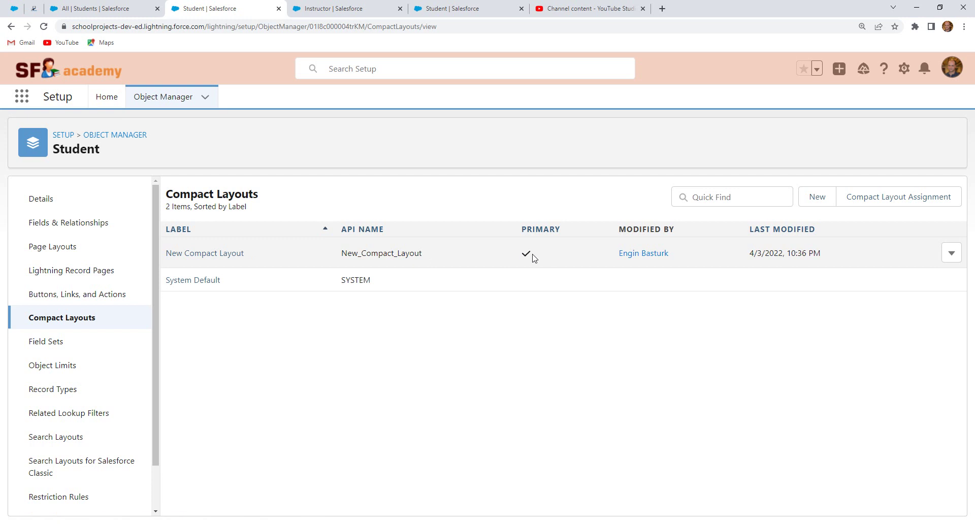
# Open the first student's record from the Students list and check the fields in its header
pyautogui.click(99, 9)
pyautogui.click(320, 100)
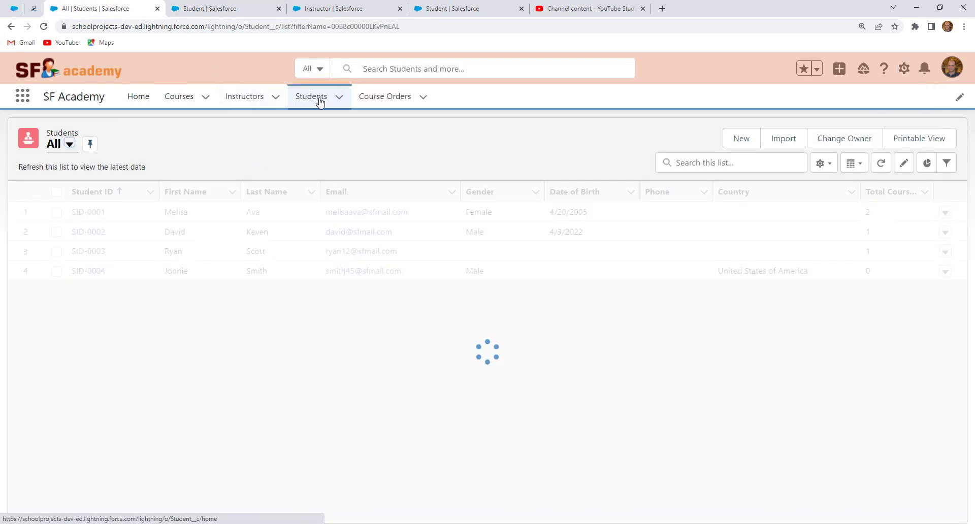
pyautogui.click(92, 213)
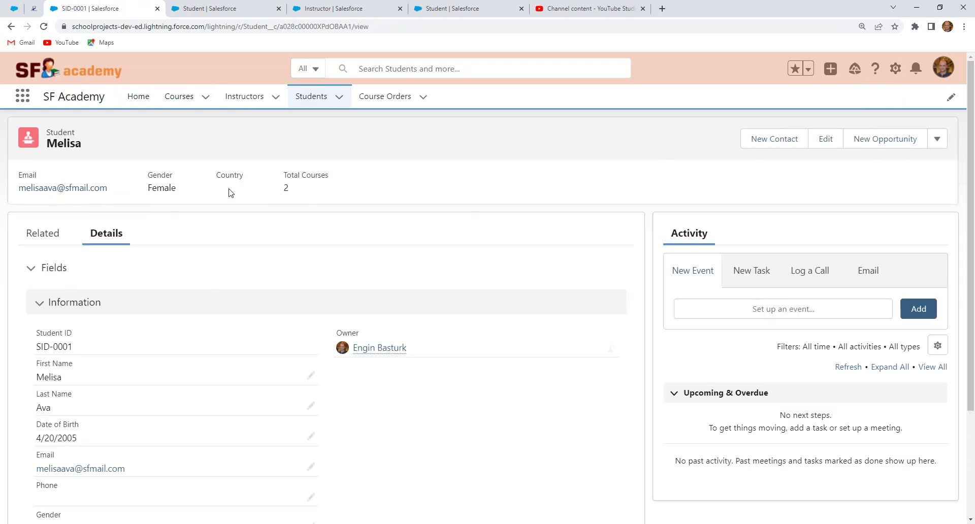
pyautogui.moveTo(54, 144); pyautogui.dragTo(90, 147)
# Set the open student's Country to Angola, save the record and check its header
pyautogui.scroll(-2, 170, 377)
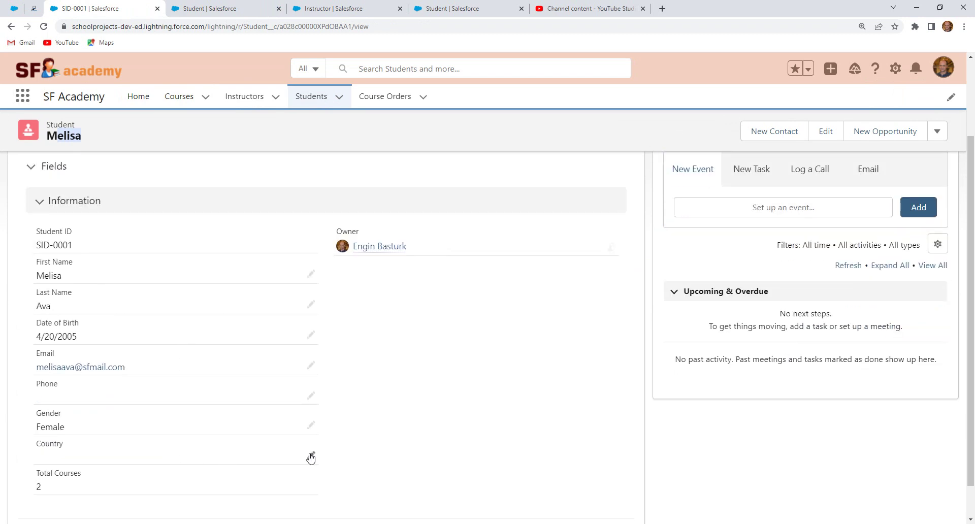
pyautogui.click(311, 456)
pyautogui.scroll(-3, 234, 404)
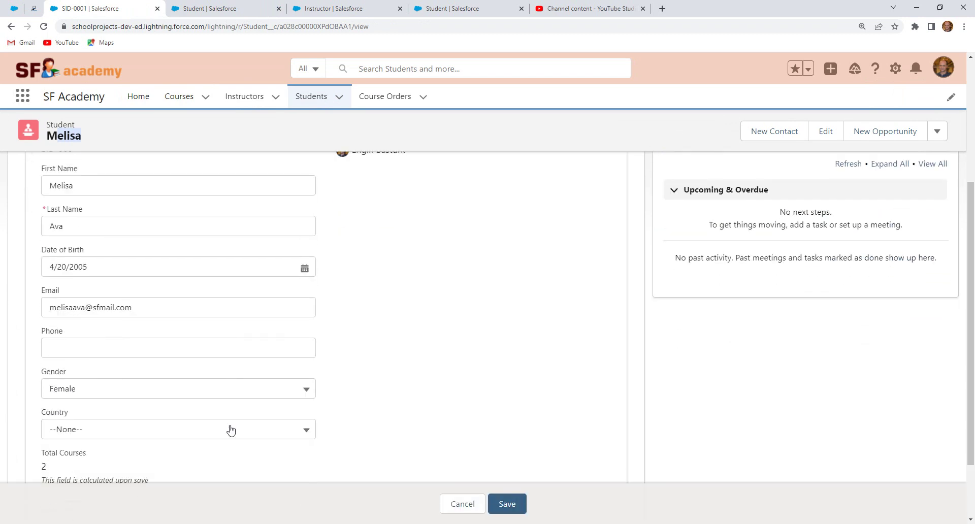
pyautogui.click(205, 387)
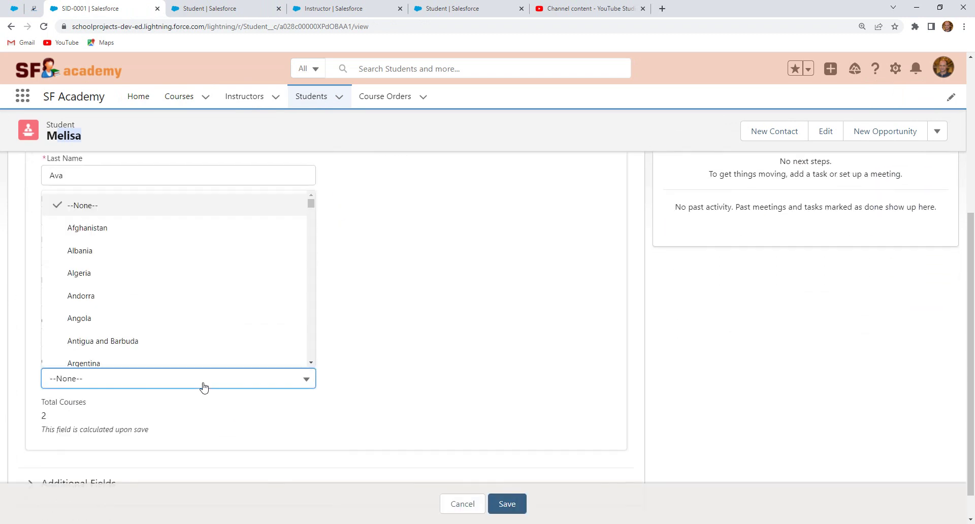
pyautogui.click(98, 318)
pyautogui.click(507, 503)
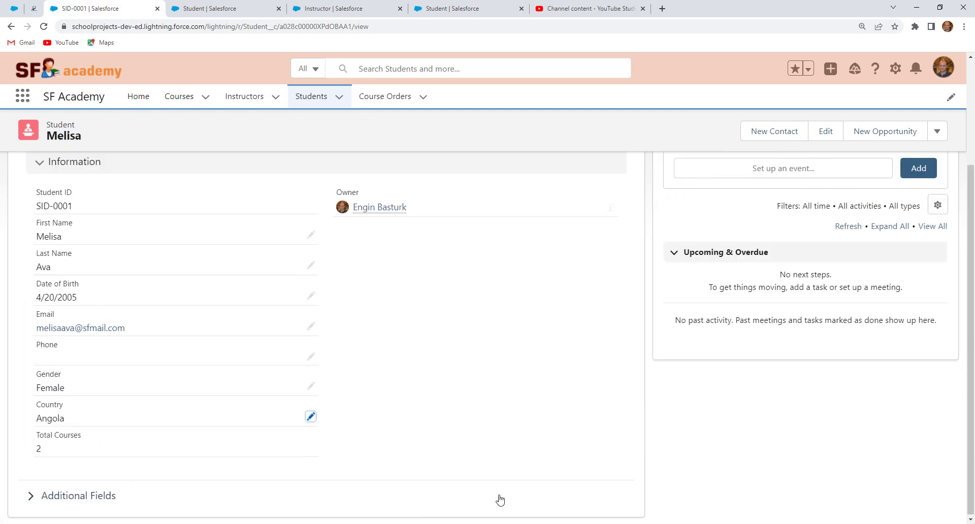
pyautogui.scroll(3, 329, 300)
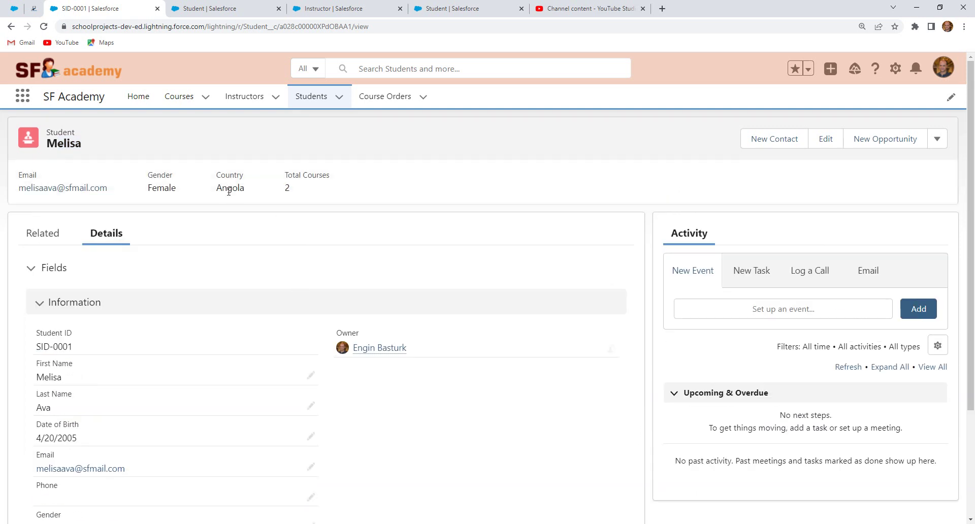
# Recheck the first instructor's record header, including after a page reload, and reopen the first student's record to compare
pyautogui.click(181, 98)
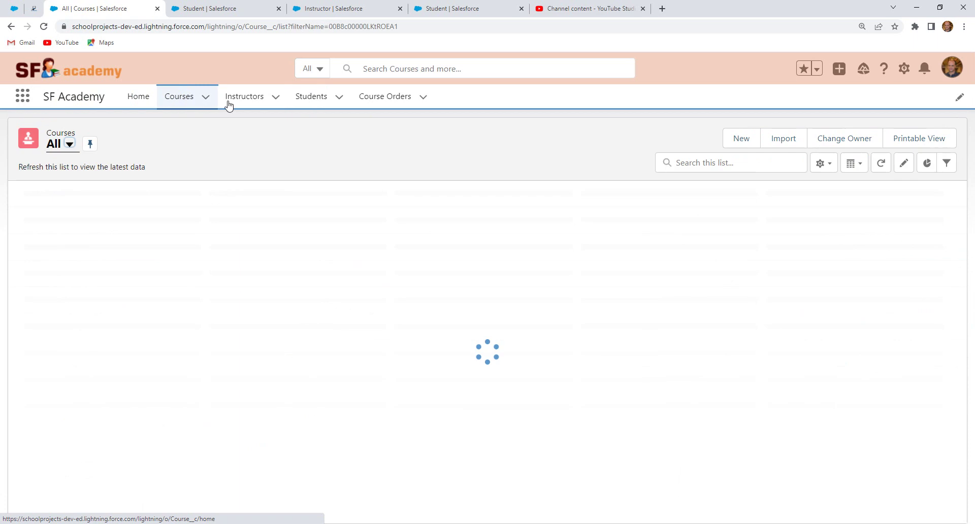
pyautogui.click(246, 101)
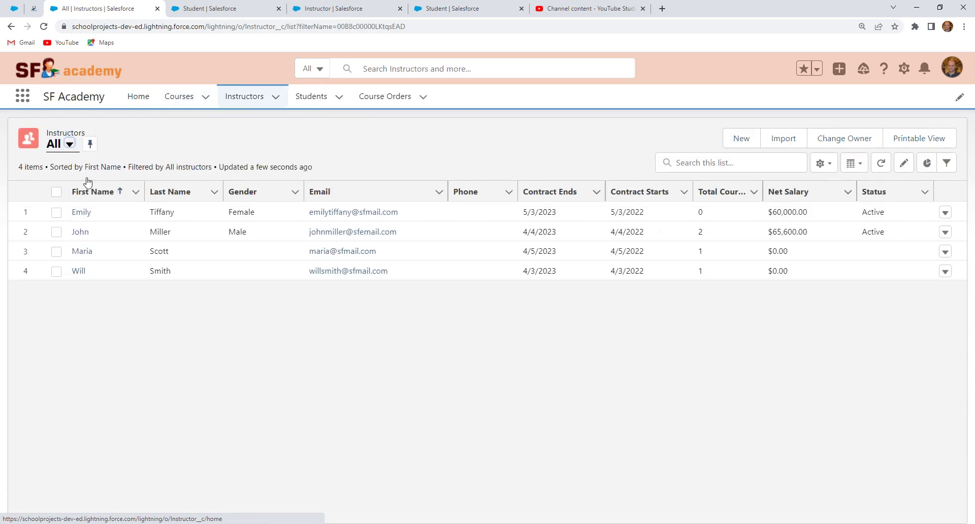
pyautogui.click(83, 213)
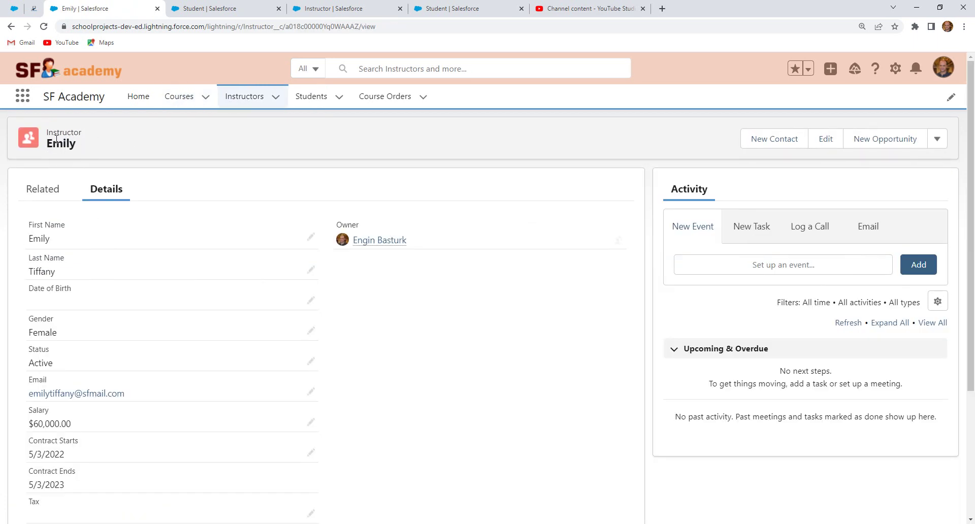
pyautogui.click(43, 26)
pyautogui.click(236, 97)
pyautogui.click(81, 212)
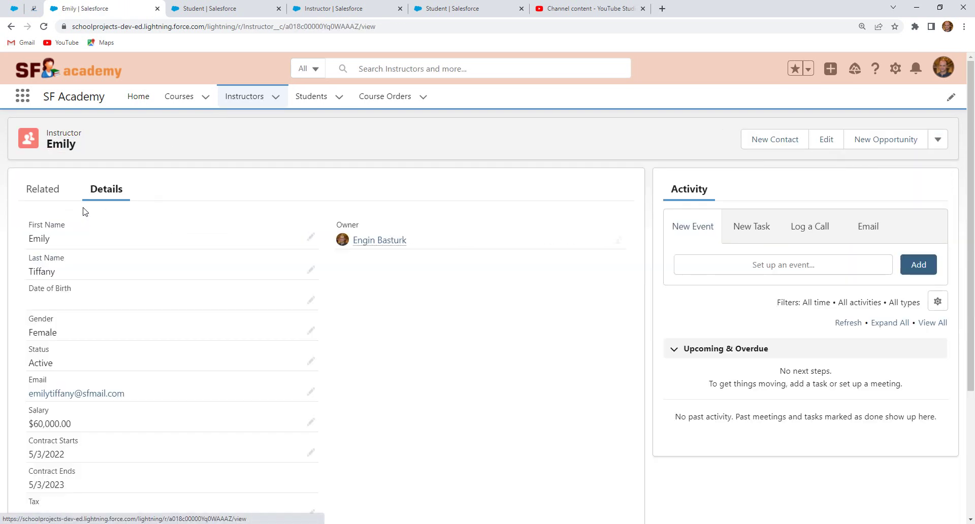
pyautogui.click(311, 96)
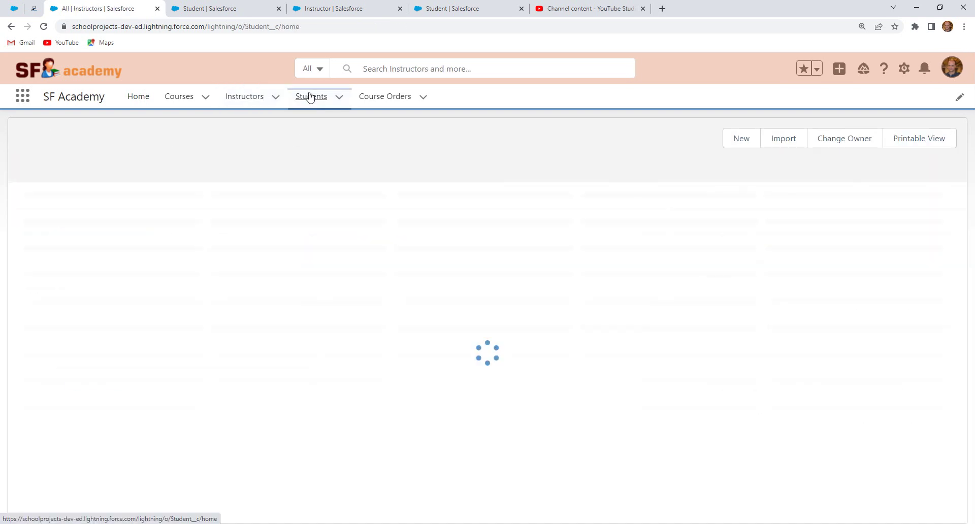
pyautogui.click(88, 212)
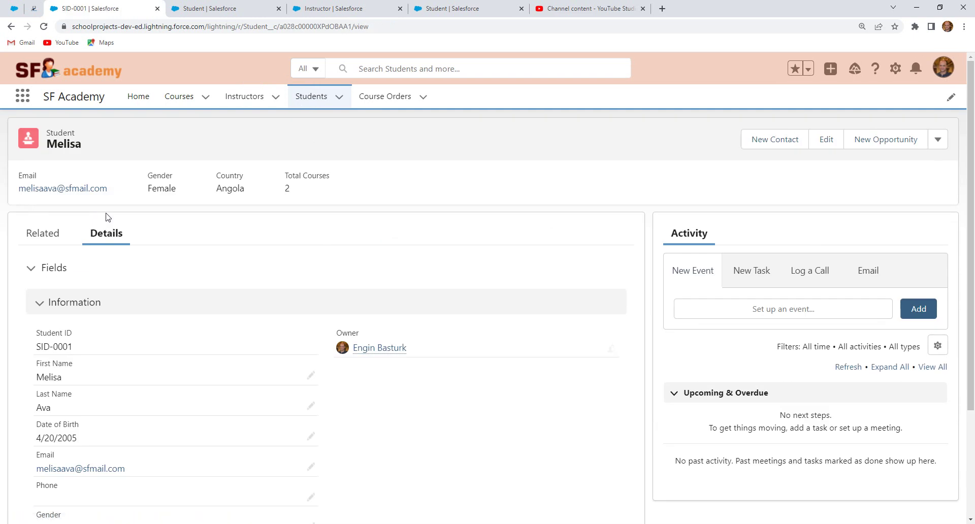